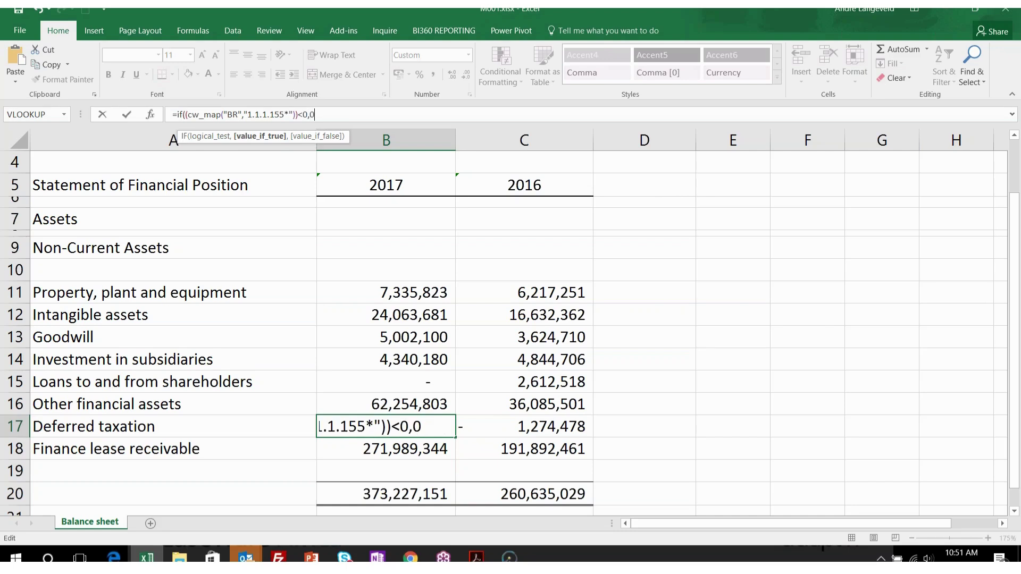
Step: Complete the IF formula in B17 with a copy of its cw_map("BR","1.1.1.155*") expression as the value if false
type(",")
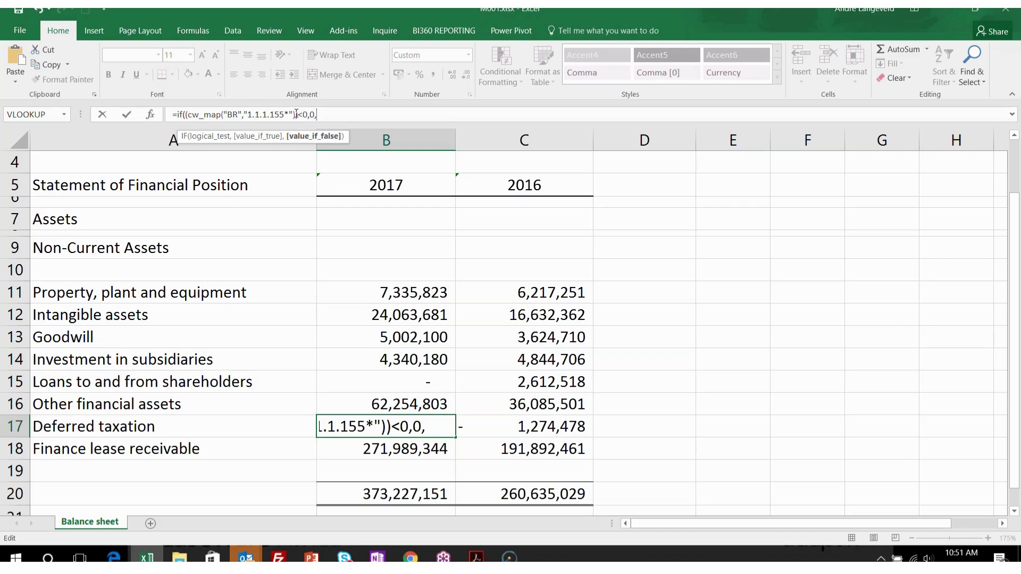
left_click_drag(296, 114, 201, 114)
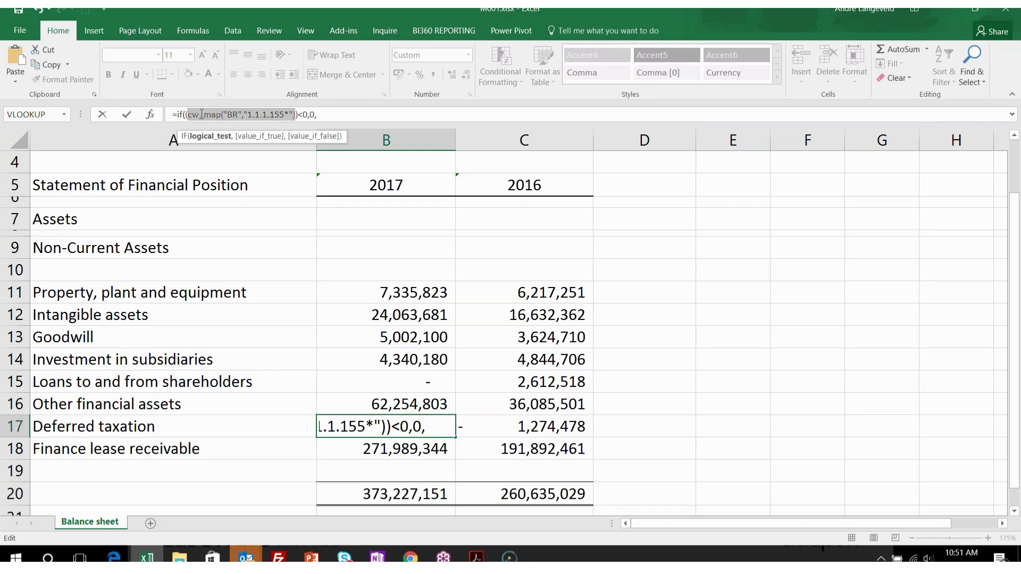
key("ctrl+c")
left_click(328, 120)
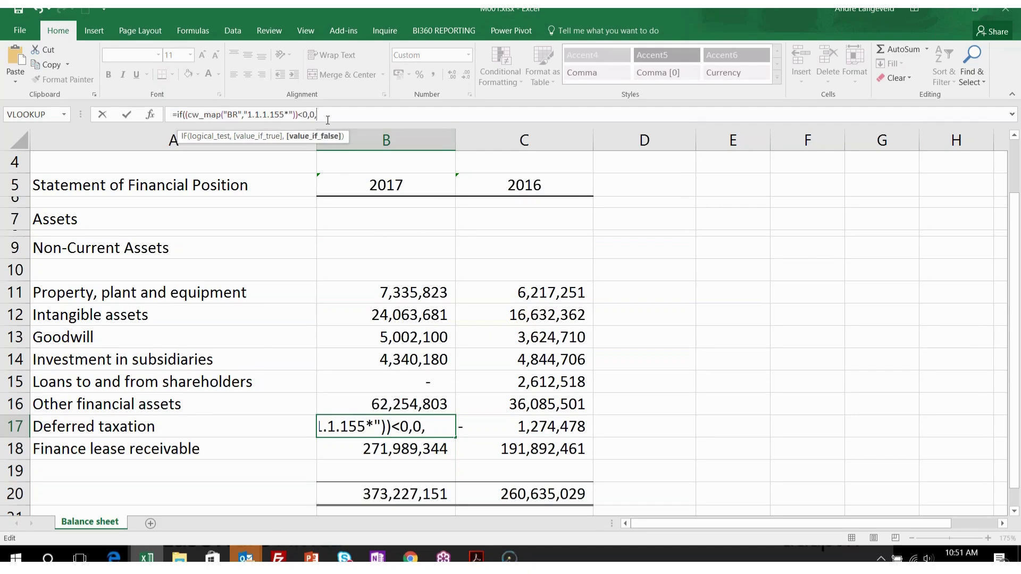
key("ctrl+v")
type(")")
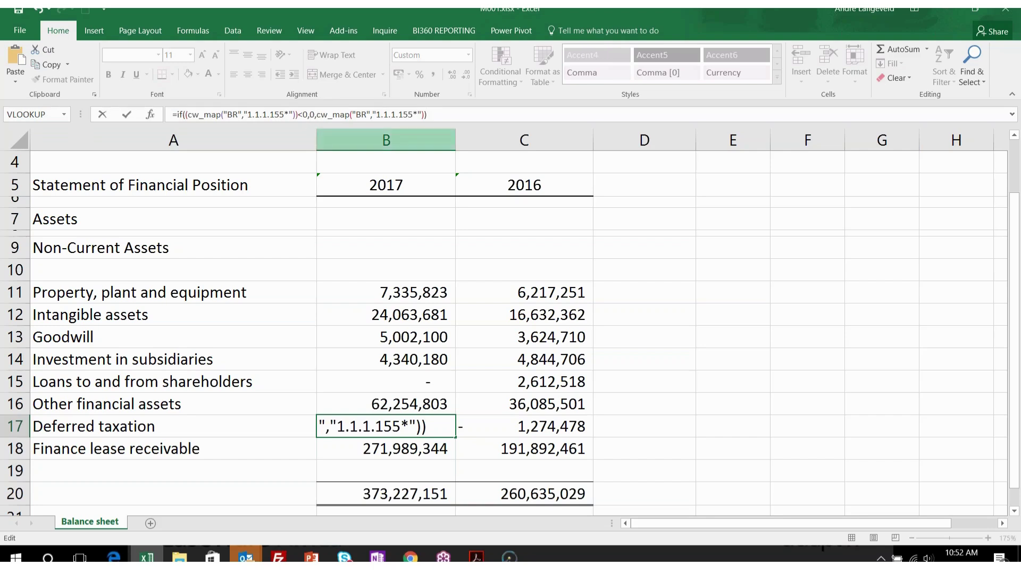
left_click(302, 114)
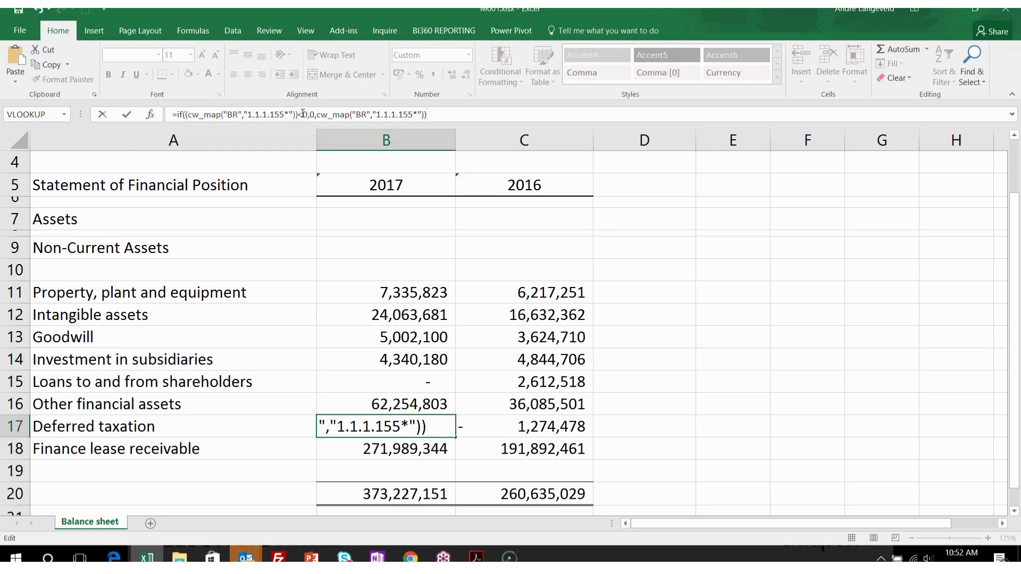
key("BackSpace")
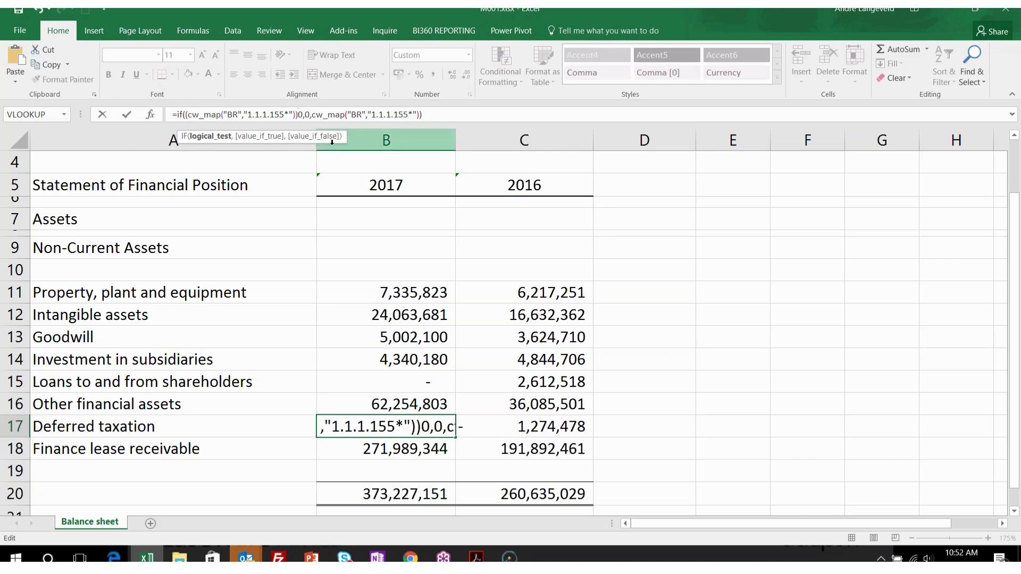
type(">")
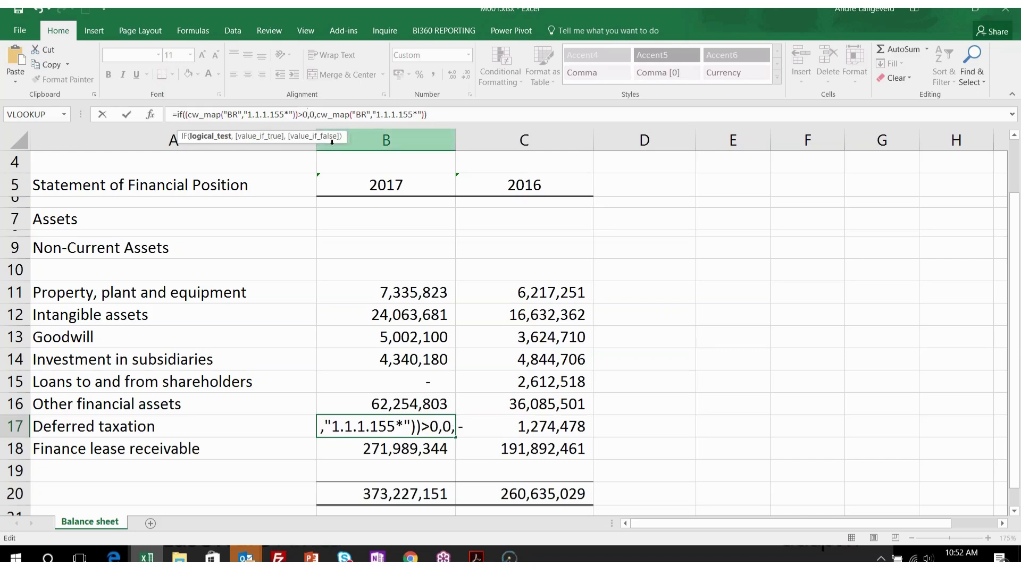
key("Right")
key("Right")
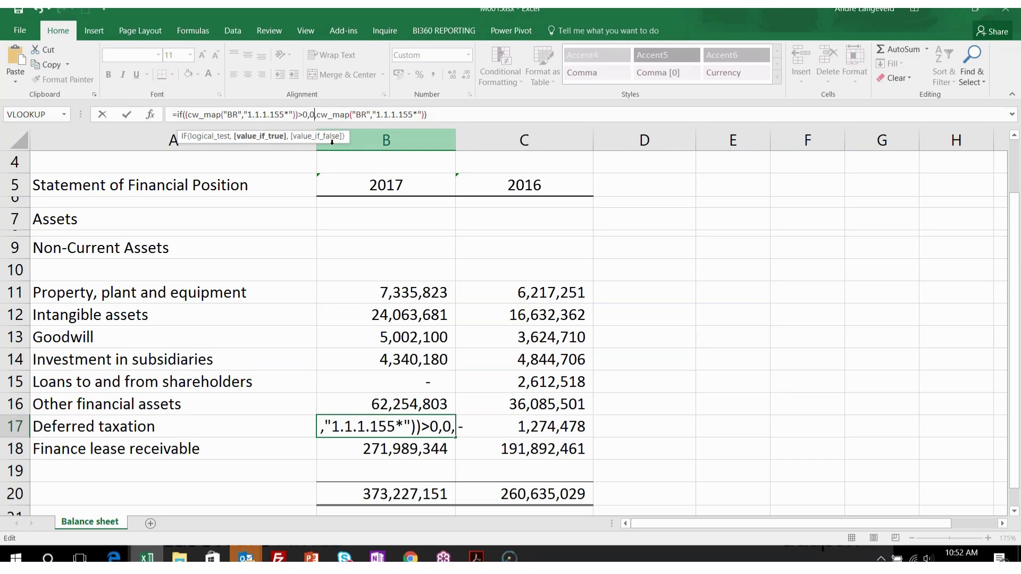
key("Left")
key("Left")
key("BackSpace")
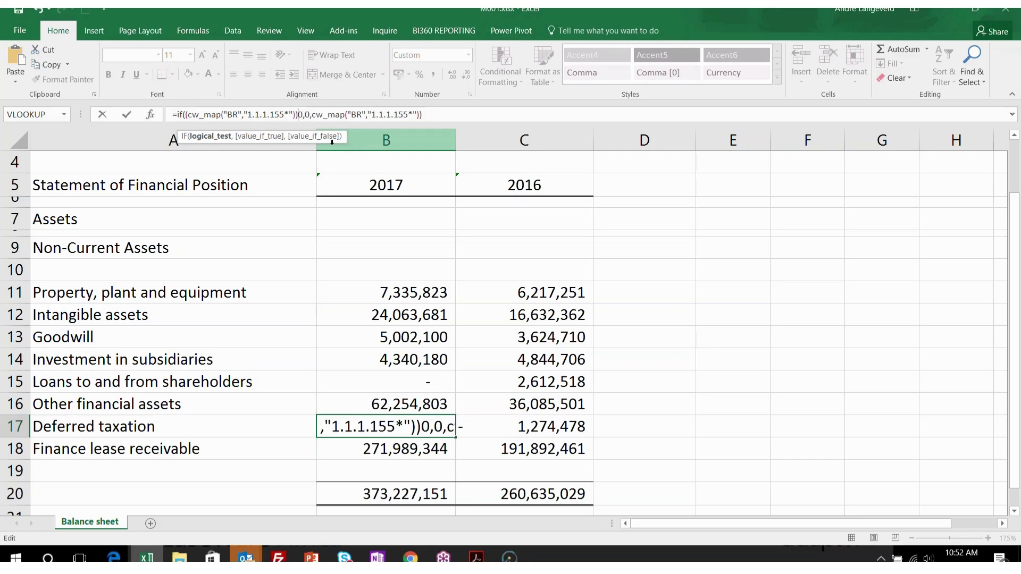
type("<")
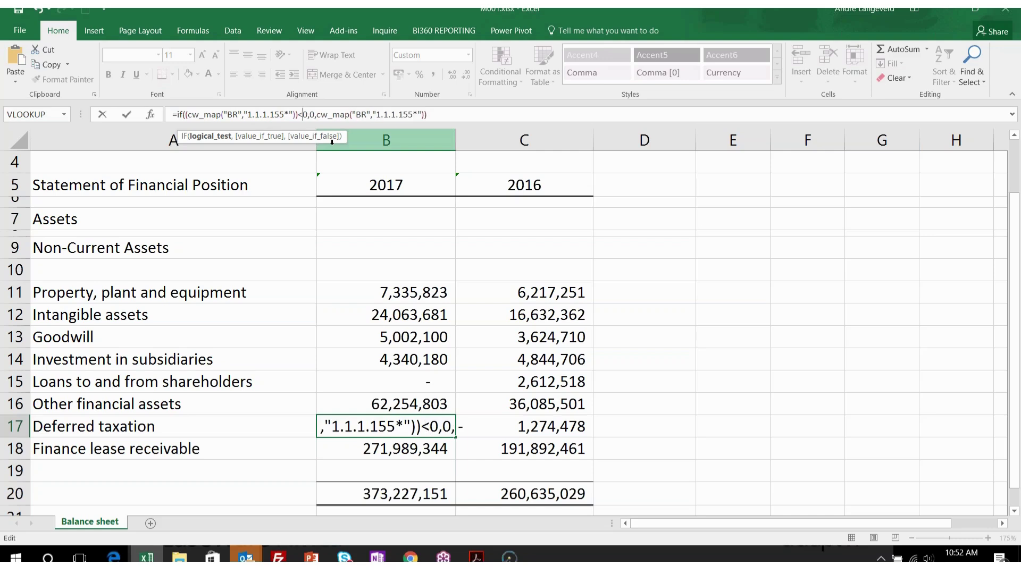
left_click(568, 318)
key("Escape")
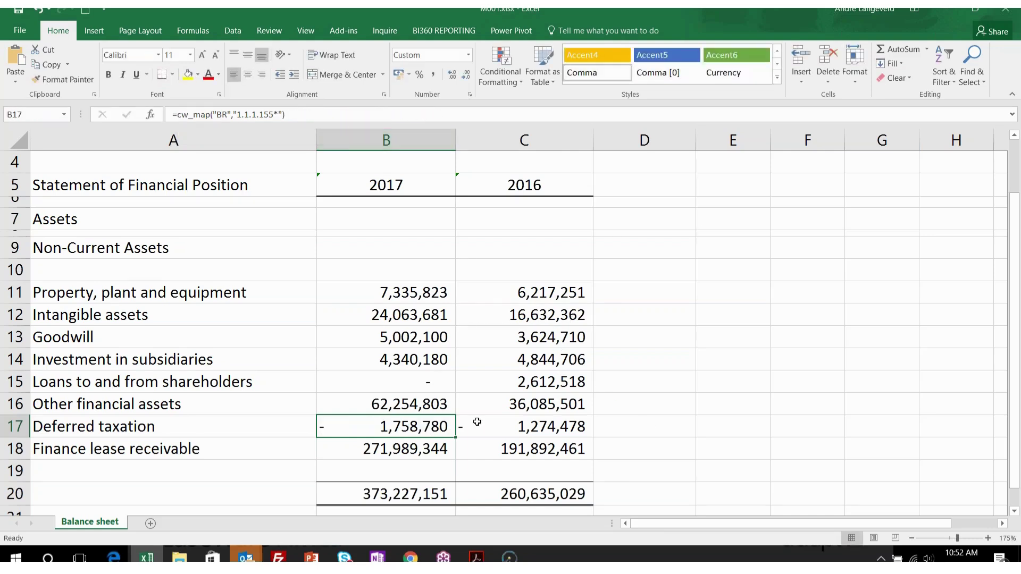
Step: Change the 2017 deferred taxation formula in B17 to =if((cw_map("BR","1.1.1.155*"))<0,0,cw_map("BR","1.1.1.155*"))
left_click(282, 114)
left_click_drag(282, 114, 167, 117)
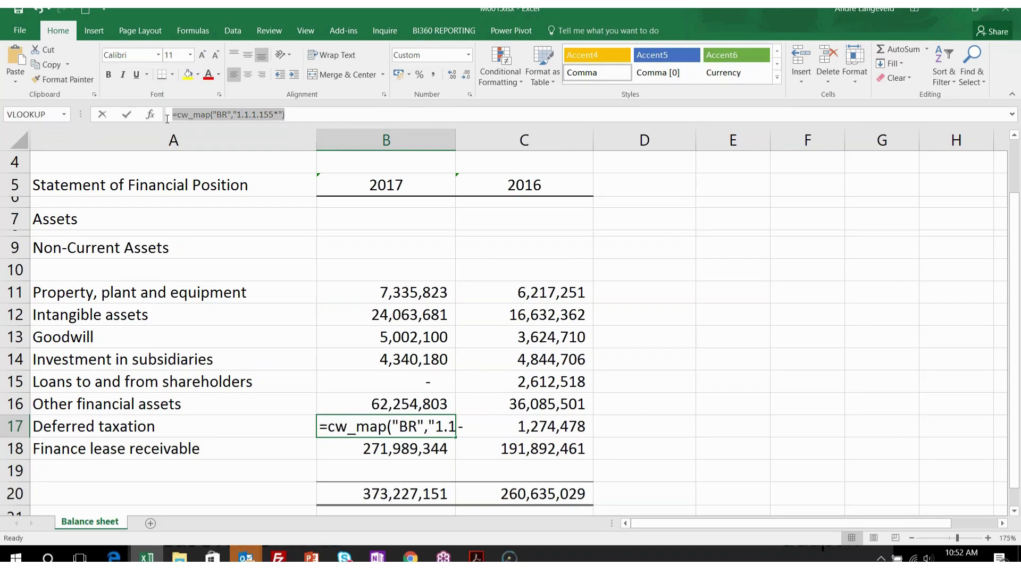
left_click(181, 116)
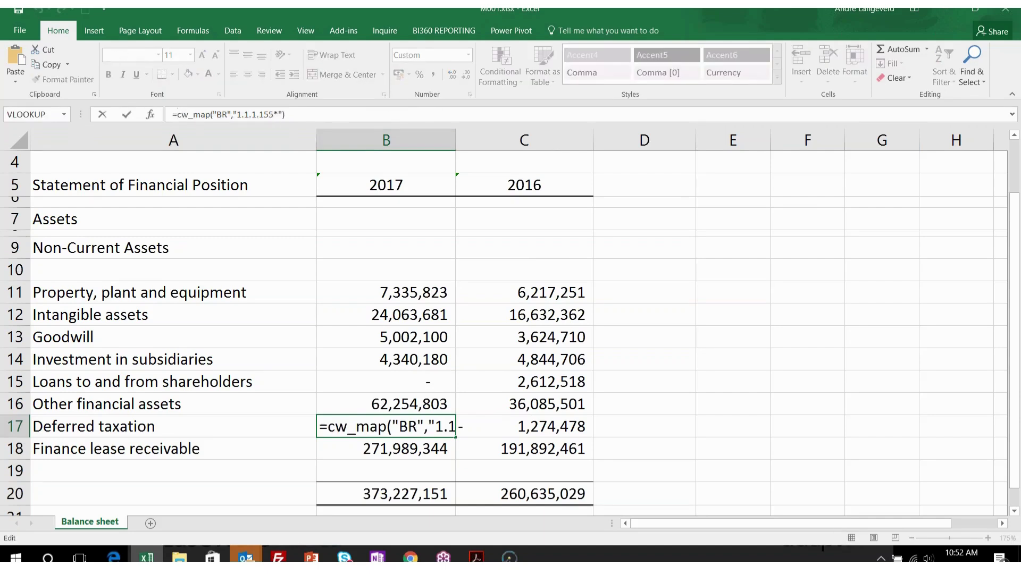
type("if((")
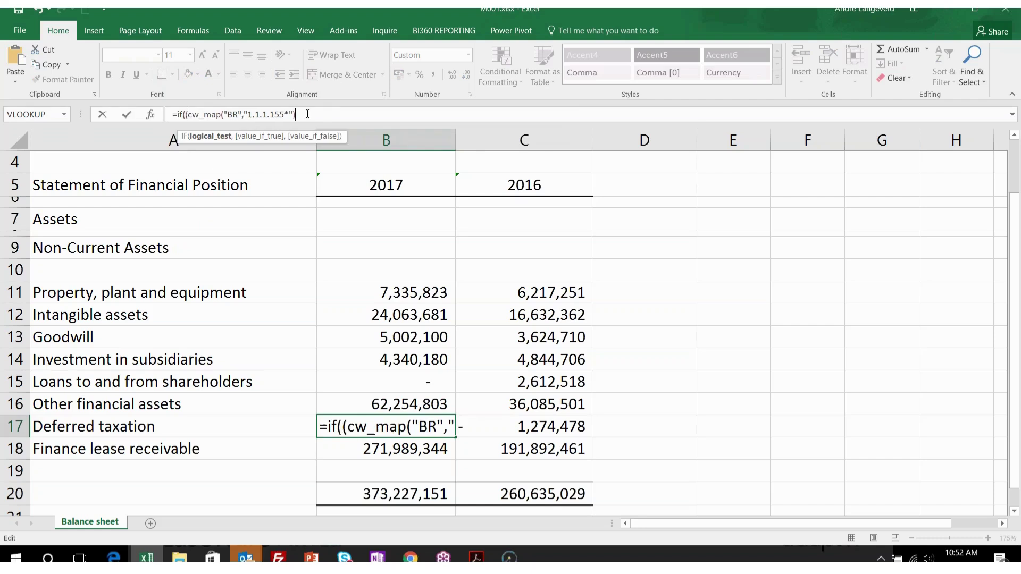
type(")<0")
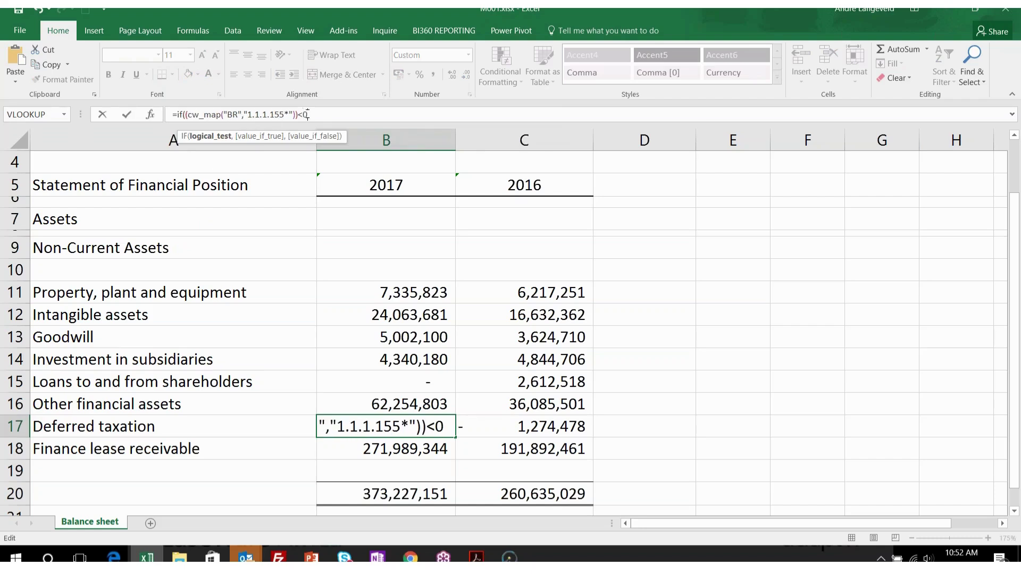
type(",")
type("0,")
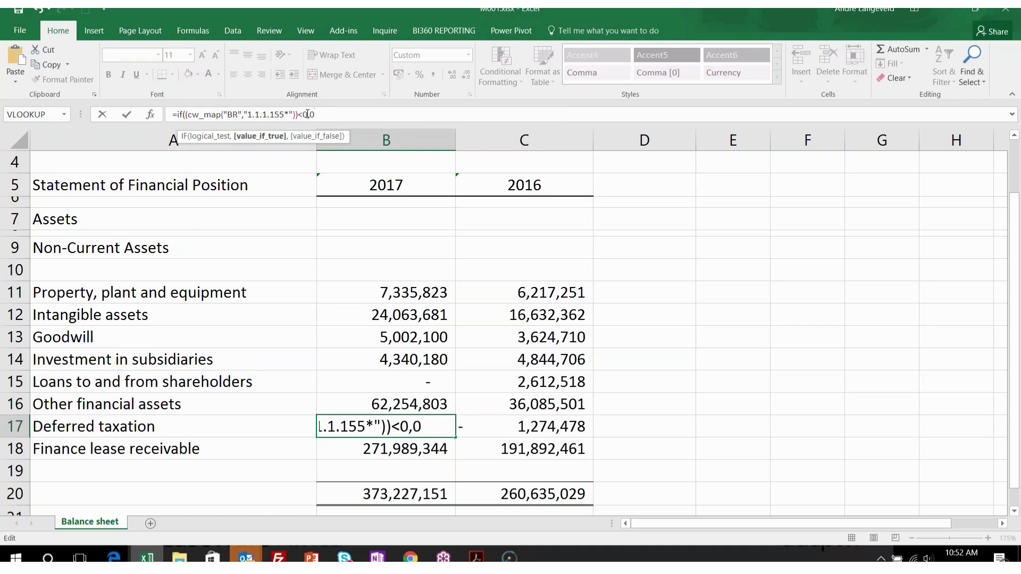
key("ctrl+v")
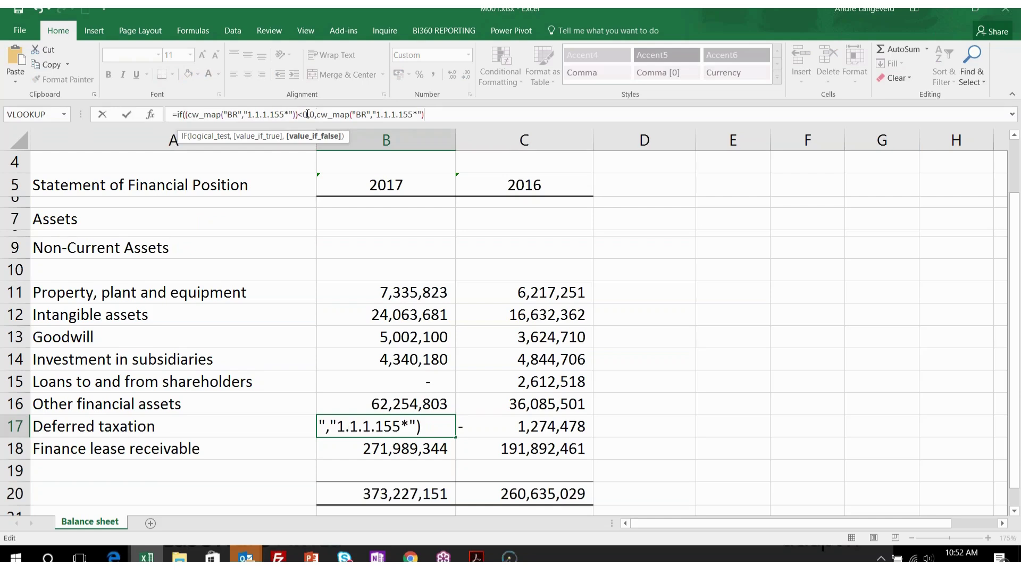
type(")")
key("Return")
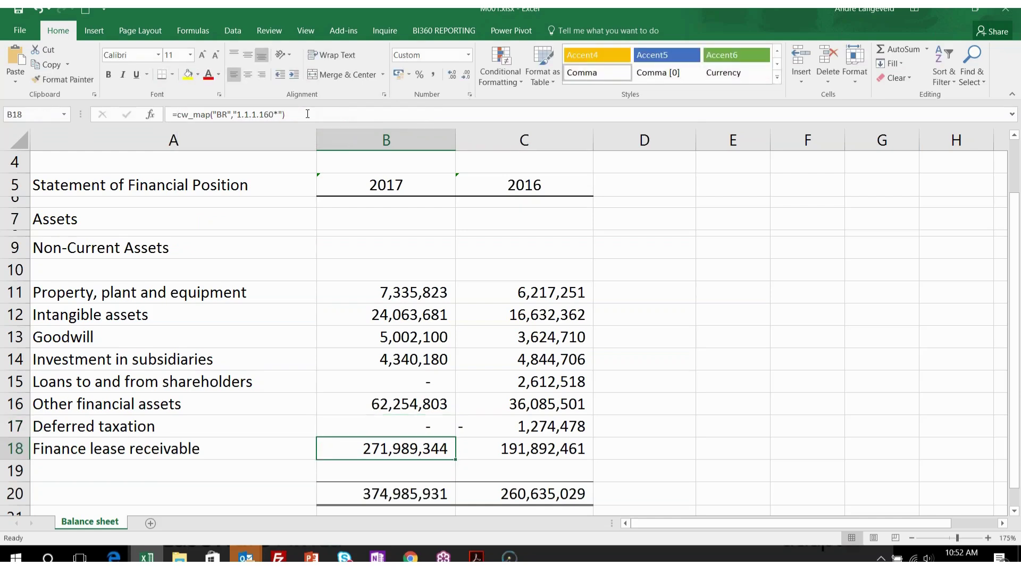
Step: Copy the 2017 deferred taxation formula from B17 into the 2016 cell C17
left_click(423, 432)
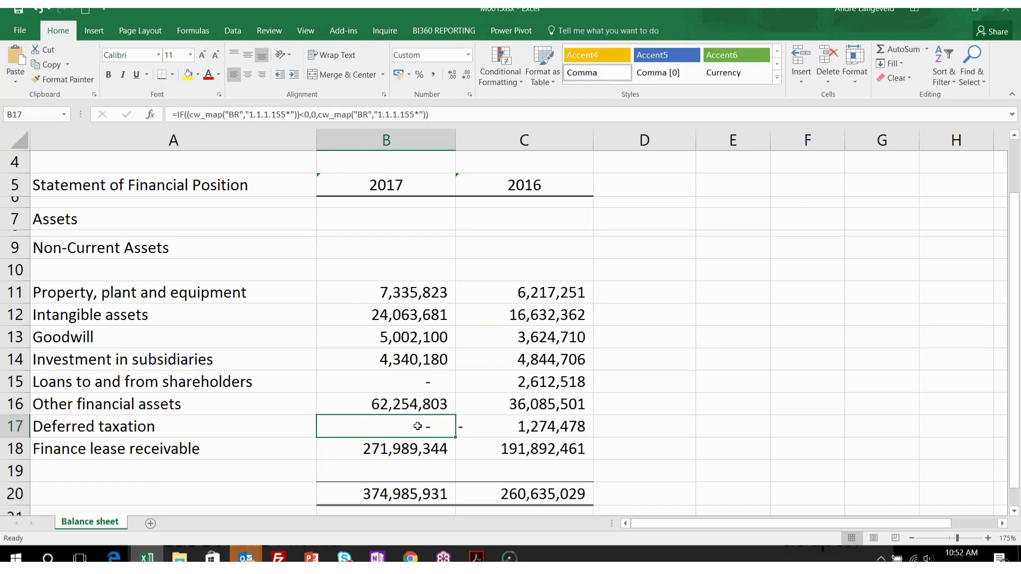
left_click(535, 426)
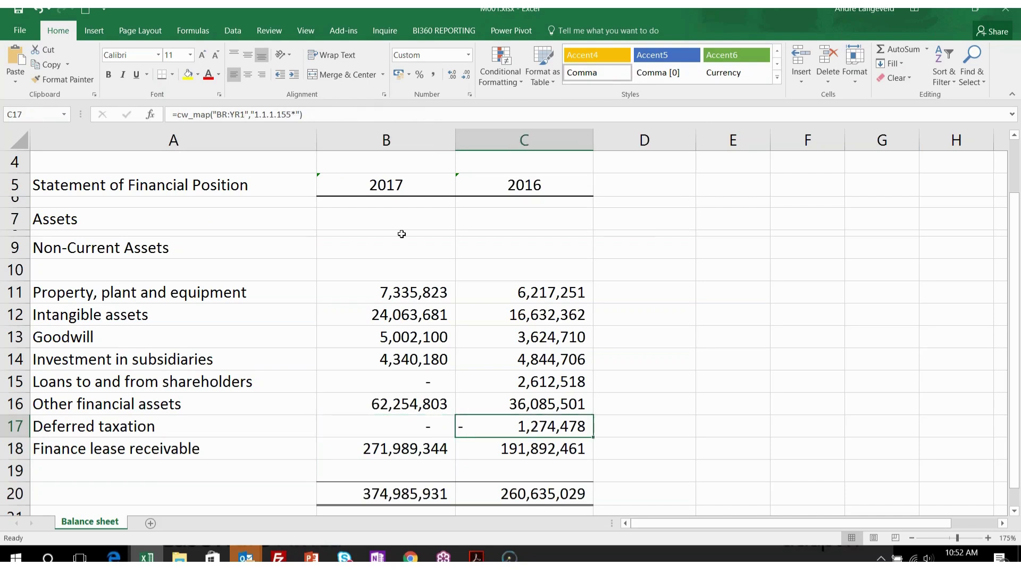
left_click(357, 423)
key("ctrl+c")
left_click(537, 425)
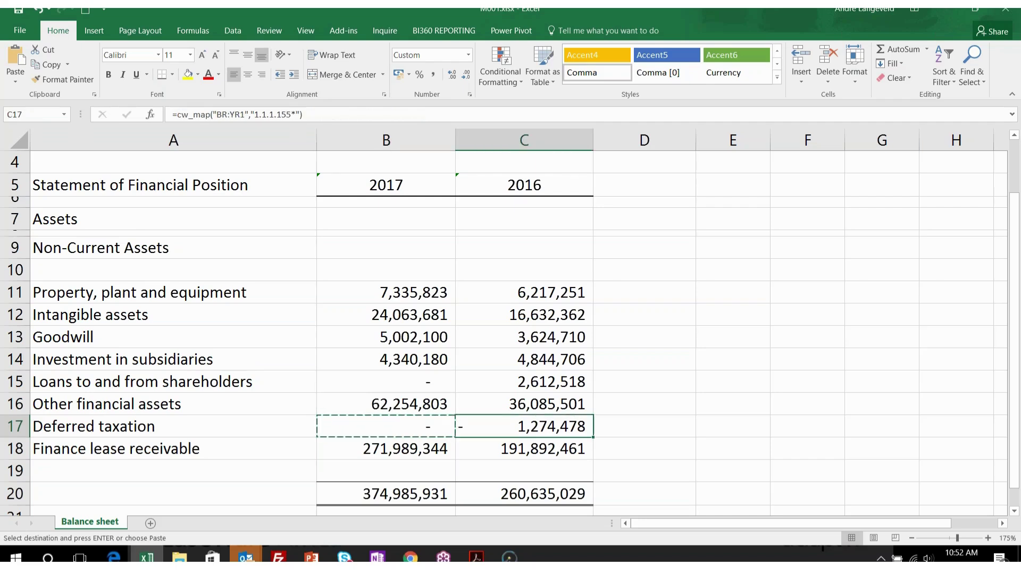
key("ctrl+v")
key("Escape")
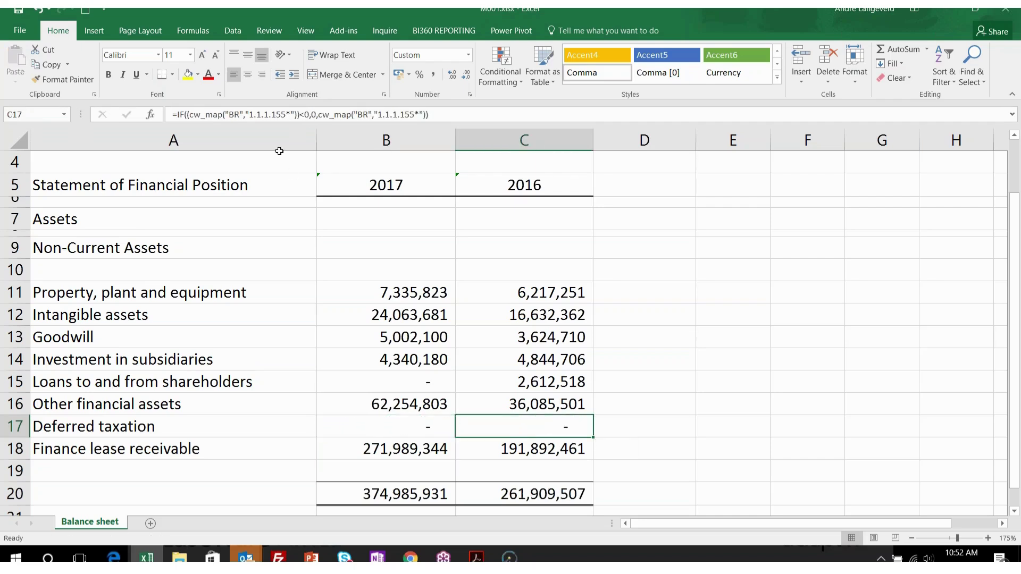
Step: Change "BR" to "BR:YR1" in both cw_map functions of the 2016 deferred taxation formula in C17
left_click(240, 114)
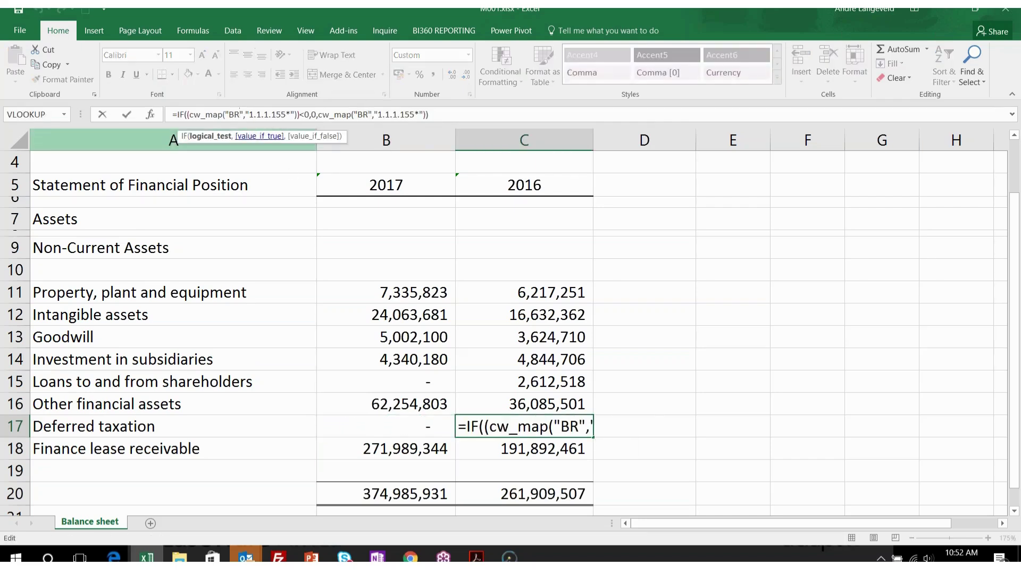
type(":YR")
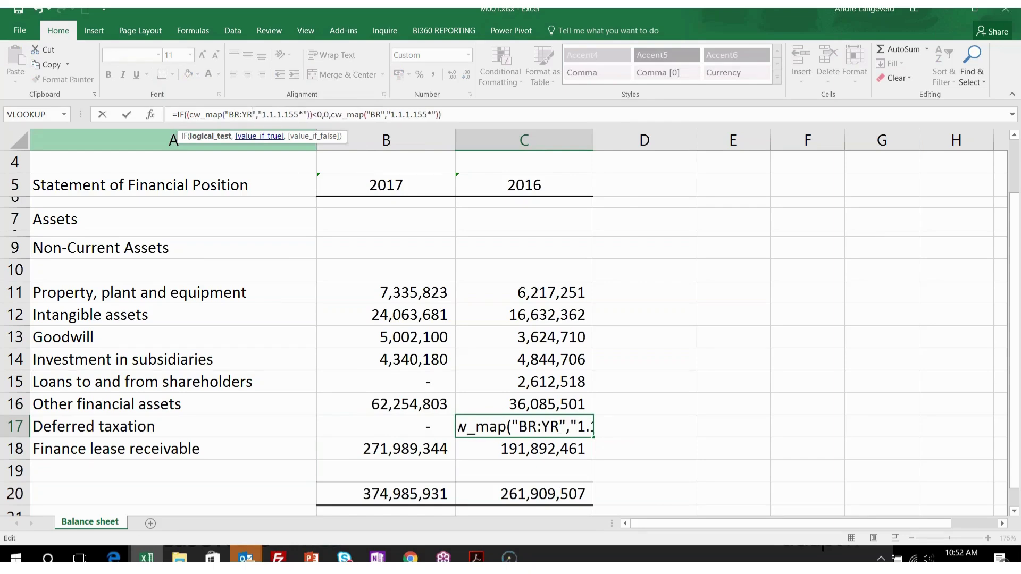
type("1")
key("Right")
key("Right")
key("Right")
key("Right")
key("Right")
key("Right")
key("Right")
key("Right")
key("Right")
key("Right")
key("Right")
key("Right")
key("Right")
key("Right")
key("Right")
key("Right")
key("Right")
key("Right")
key("Right")
key("Right")
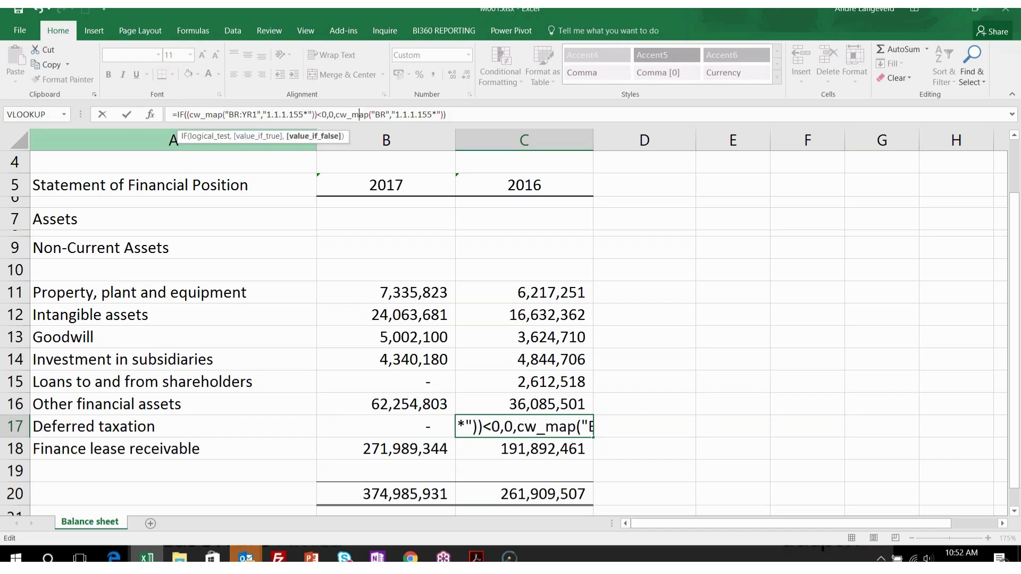
key("Right")
key("Right")
key("Right")
key("Right")
key("Right")
key("Right")
type(":")
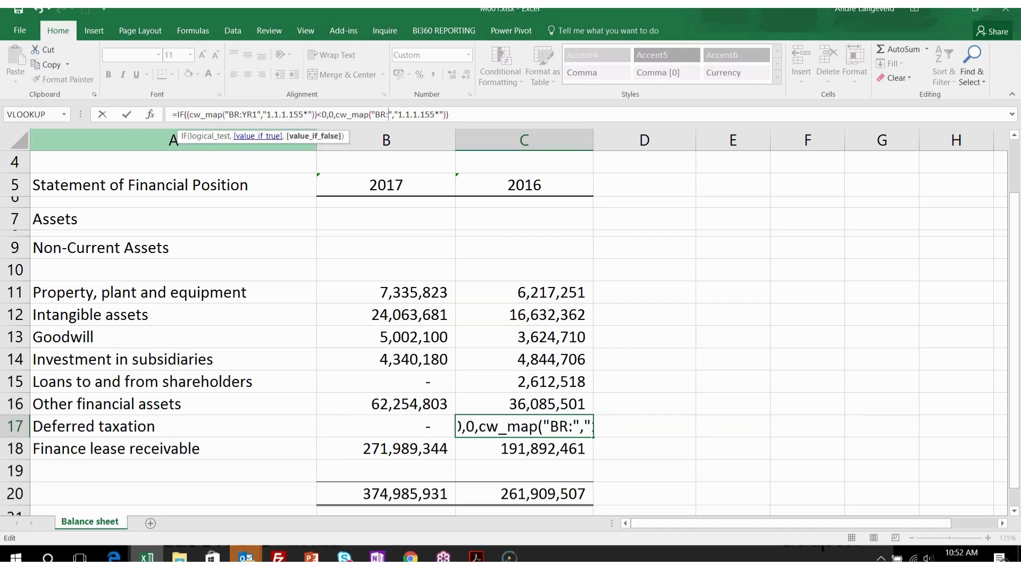
type("YR1")
key("Return")
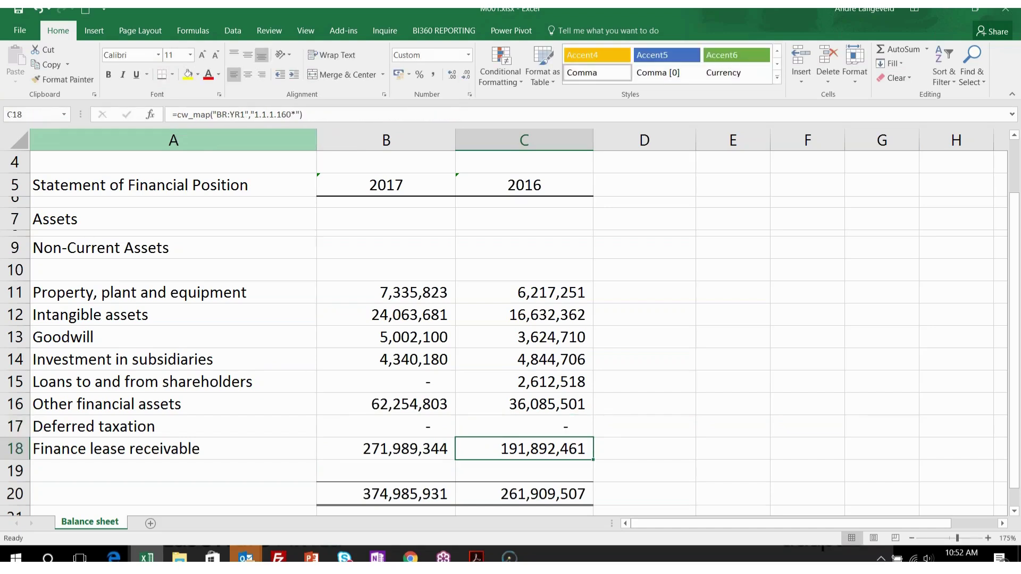
Step: Switch to the CaseWare Document Manager and check the reporting period list without changing the June period
left_click(389, 426)
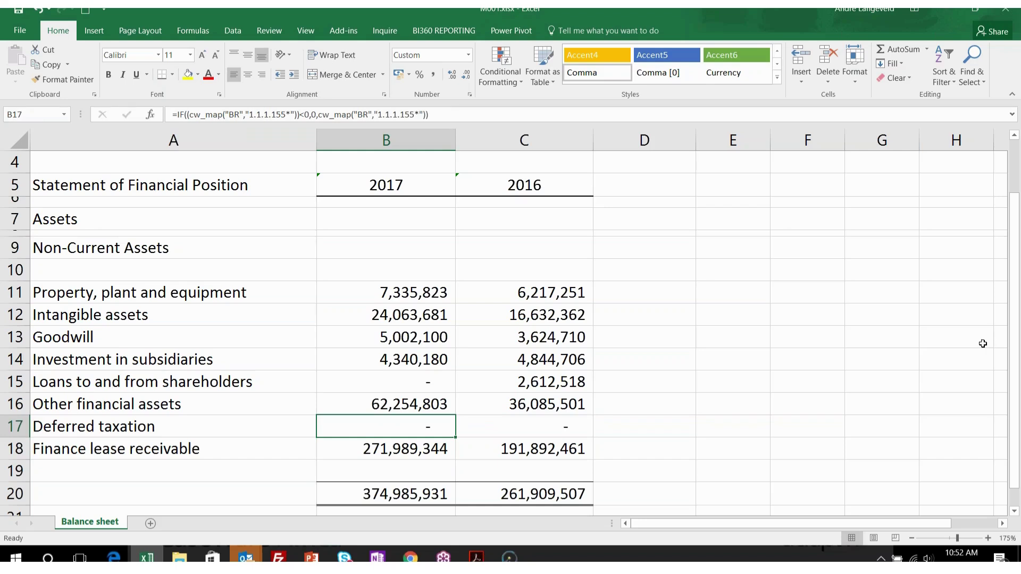
key("alt+Tab")
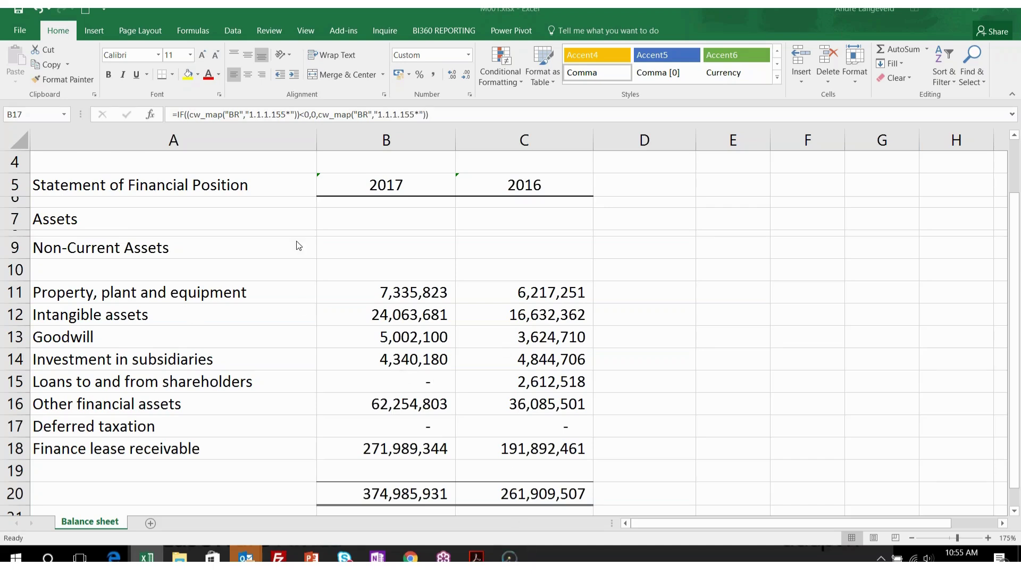
left_click(509, 556)
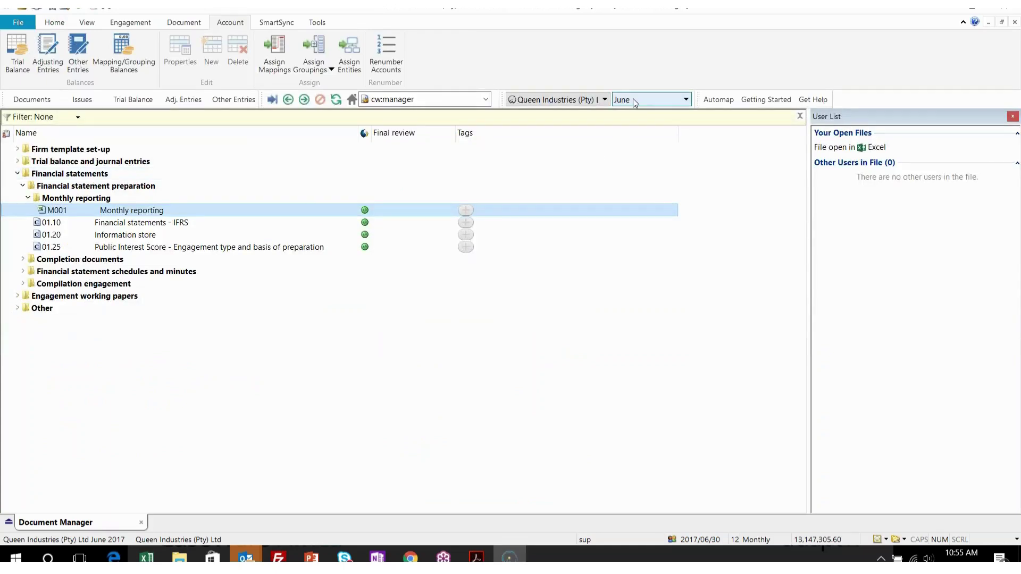
left_click(657, 100)
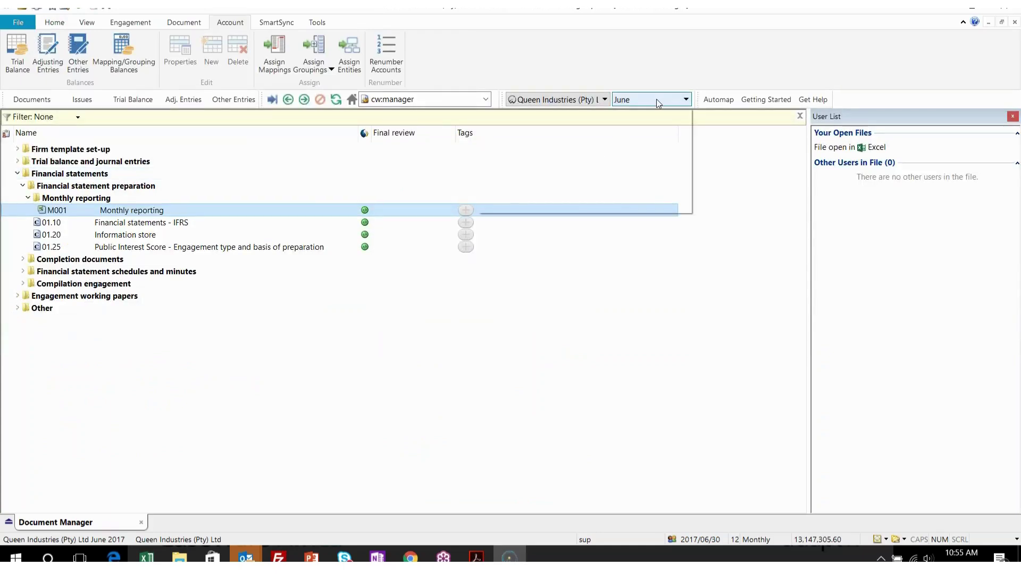
left_click(656, 99)
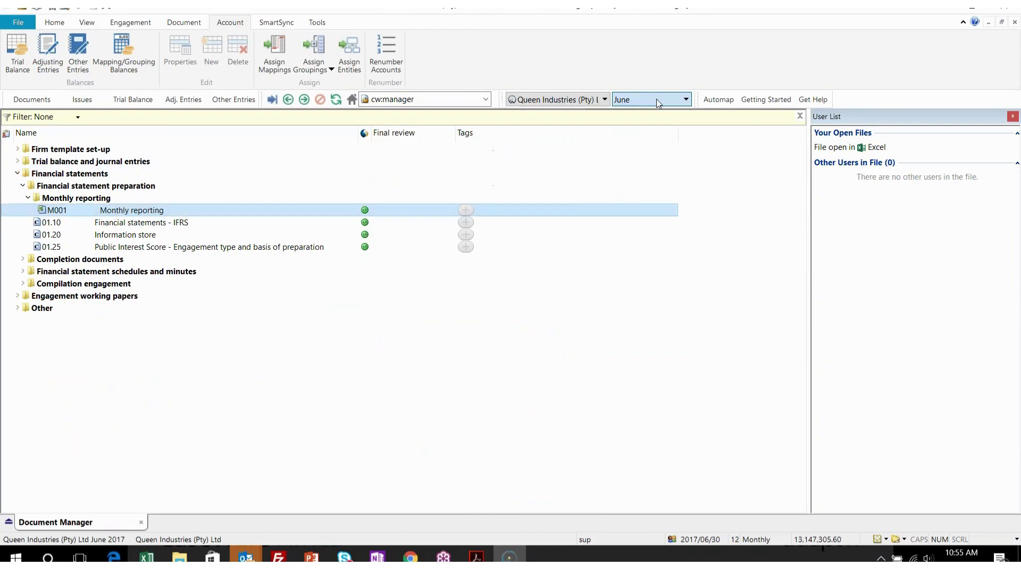
Step: Review the reporting dates and the current active period number in the engagement properties, leaving the settings unchanged
left_click(140, 23)
left_click(26, 52)
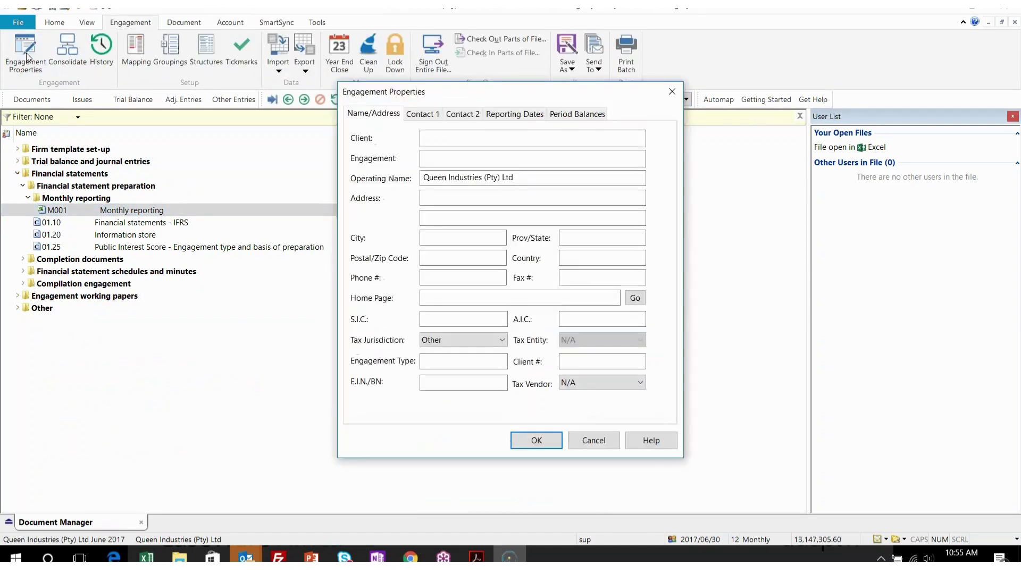
left_click(514, 117)
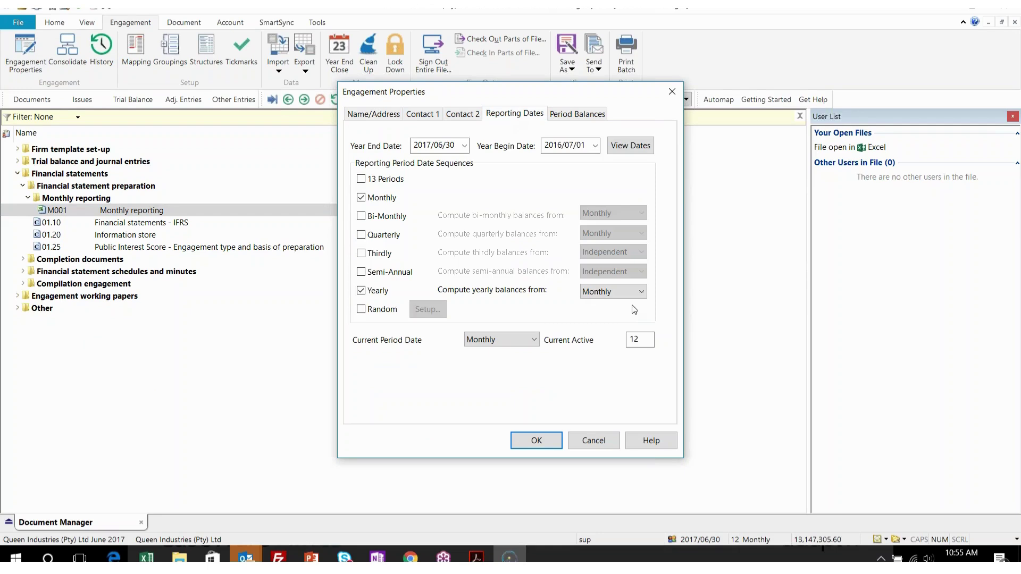
double_click(646, 340)
left_click(648, 338)
double_click(643, 339)
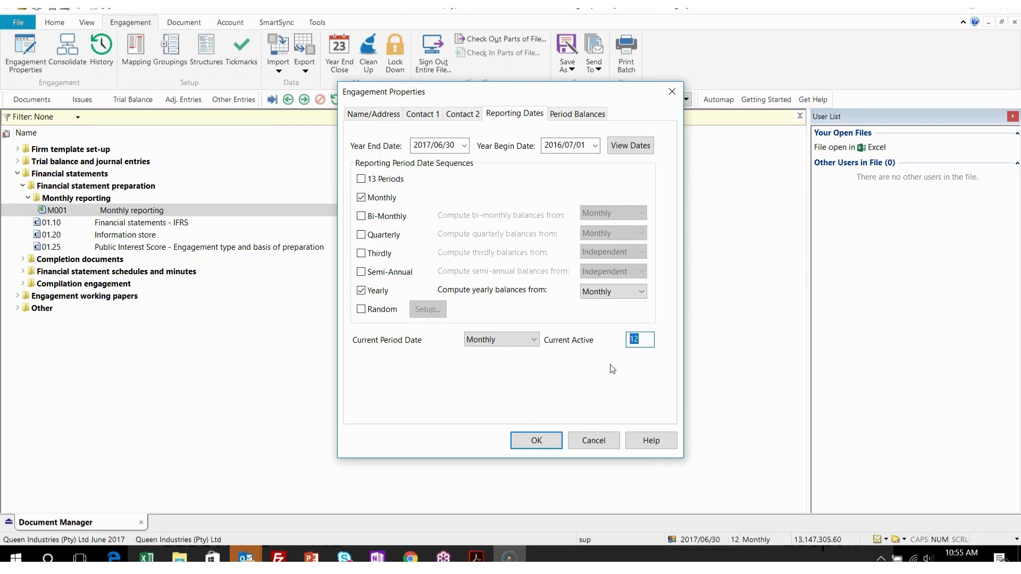
left_click(596, 441)
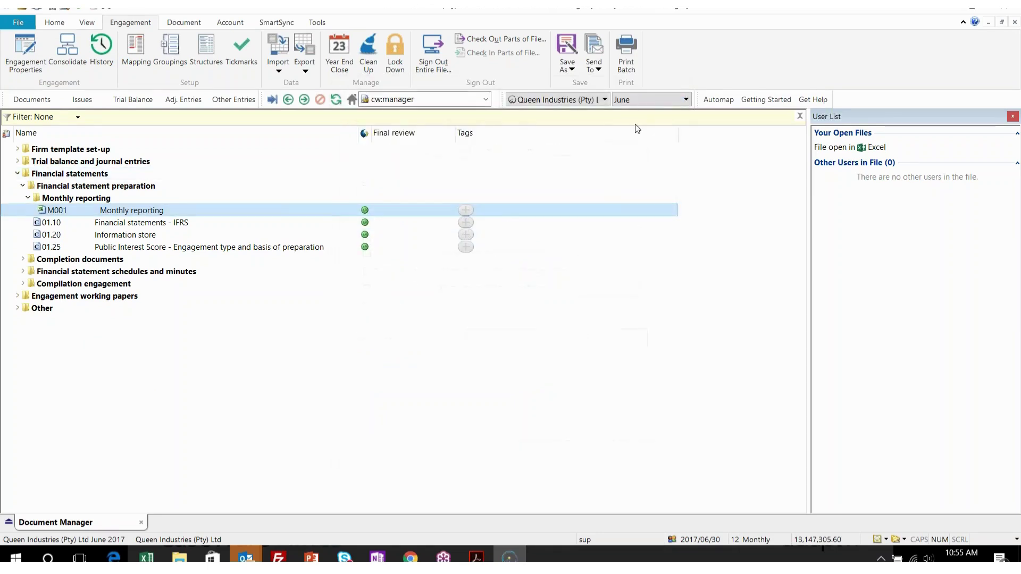
Step: Set the active reporting period to December, then switch to the Excel balance sheet and recalculate its CaseWare links
left_click(638, 101)
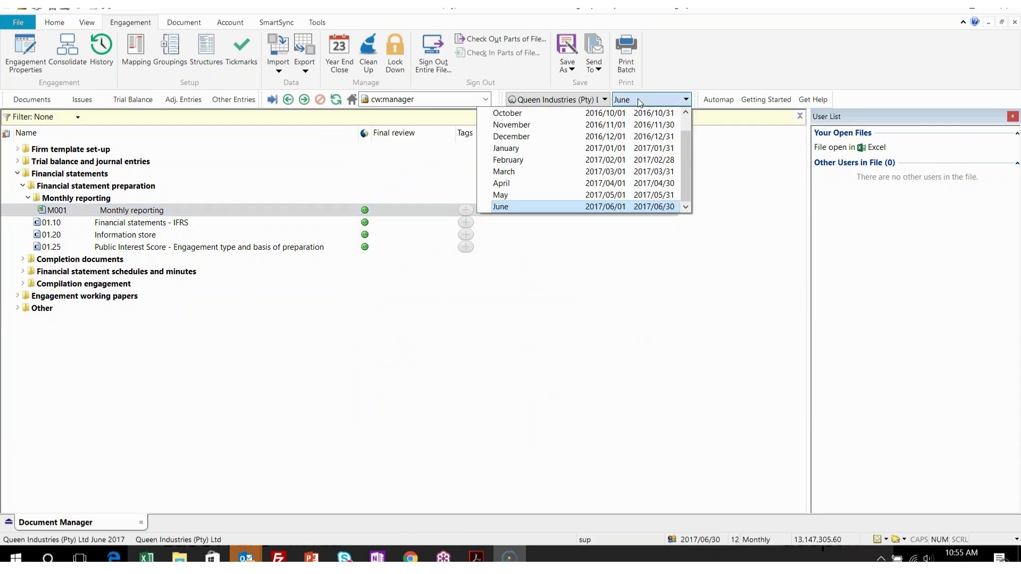
left_click(592, 137)
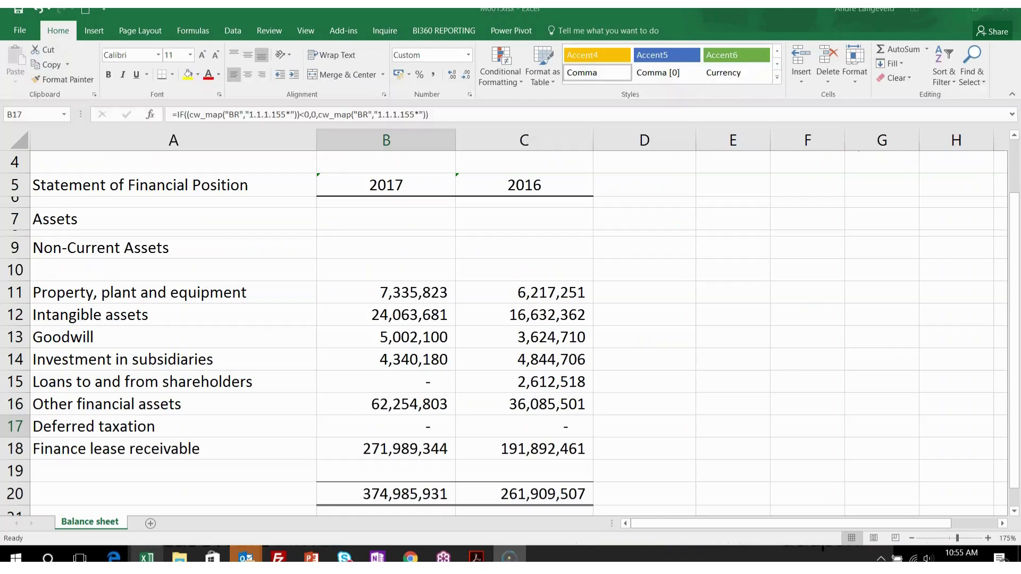
left_click(147, 557)
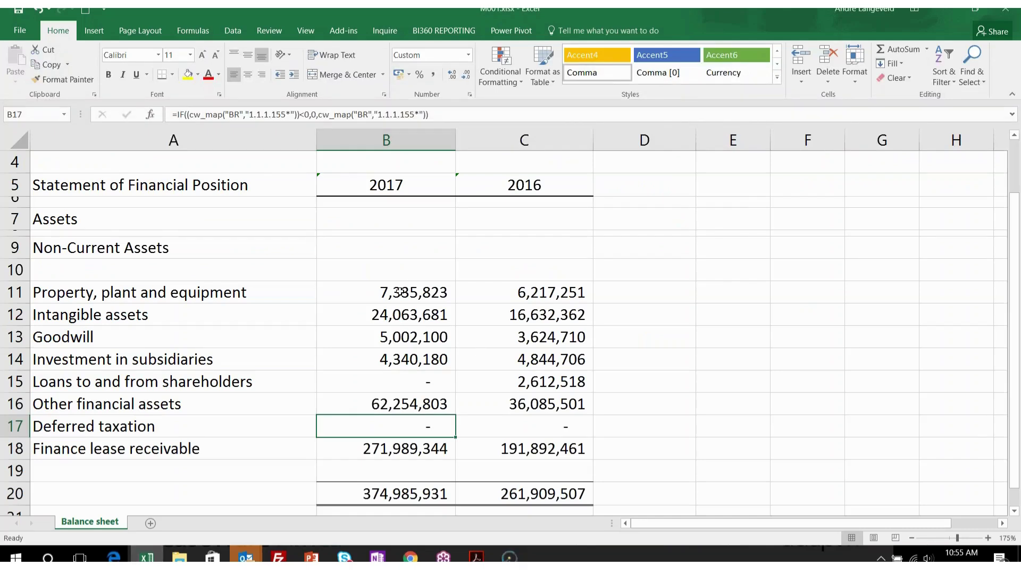
left_click(346, 32)
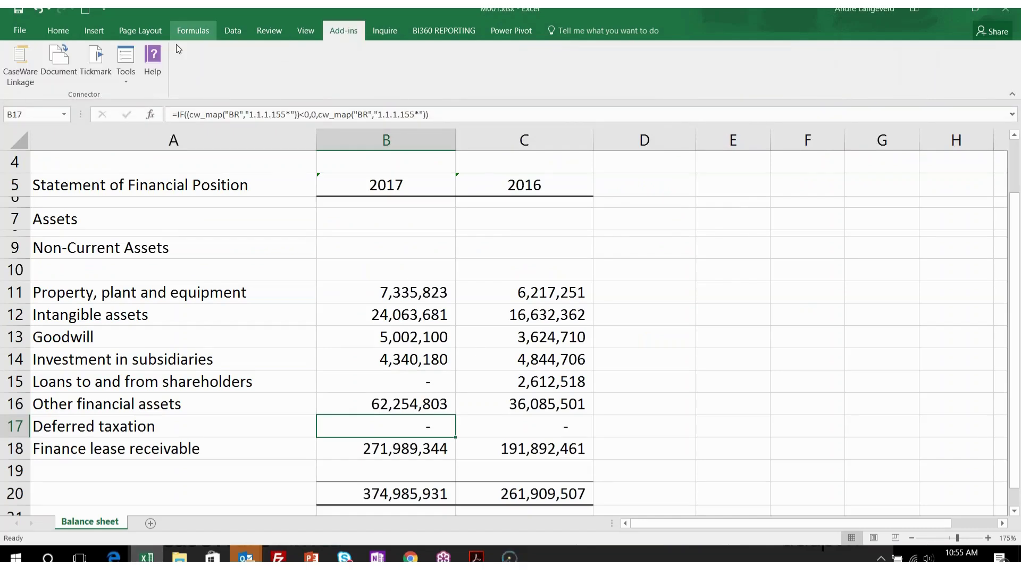
left_click(132, 60)
left_click(145, 102)
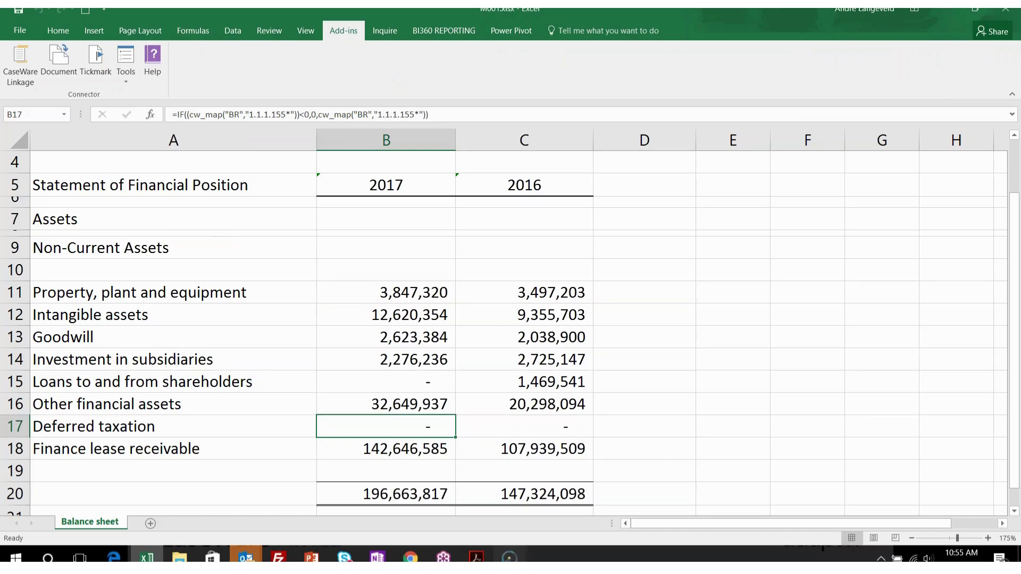
Step: Change the CaseWare reporting period to January and recalculate the linked balances in the Excel balance sheet
left_click(509, 557)
left_click(649, 98)
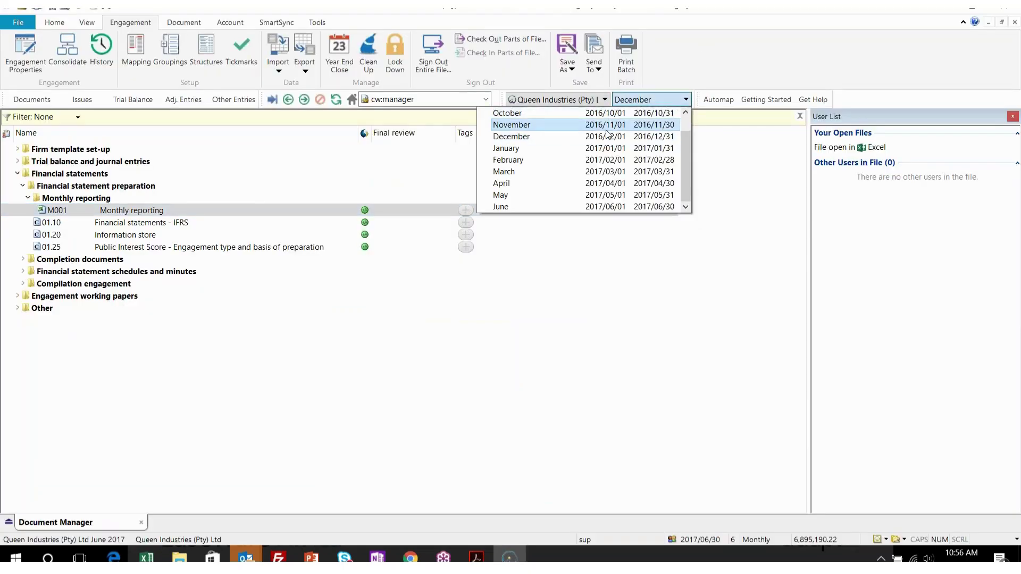
left_click(581, 149)
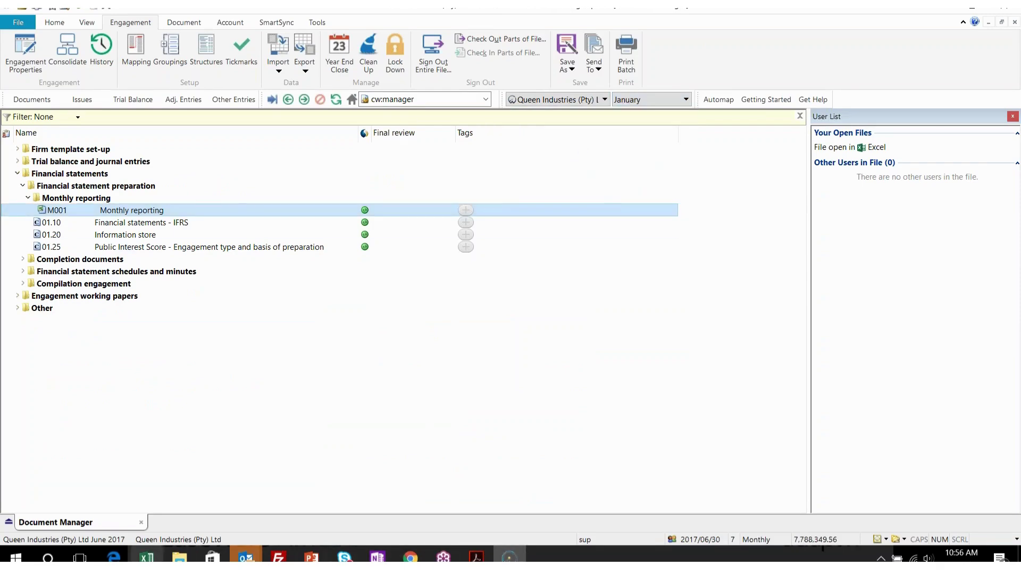
left_click(146, 557)
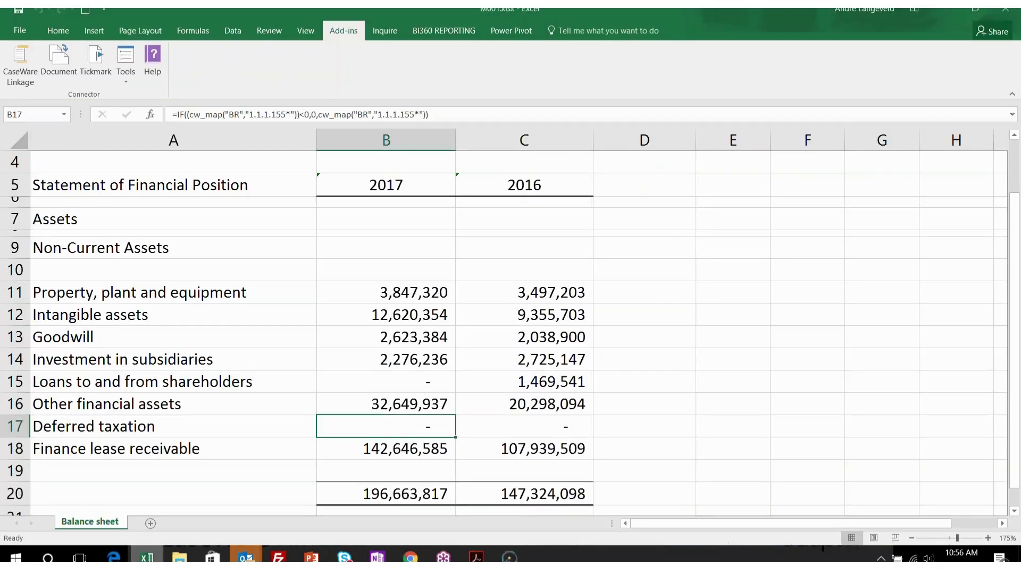
left_click(128, 59)
left_click(137, 97)
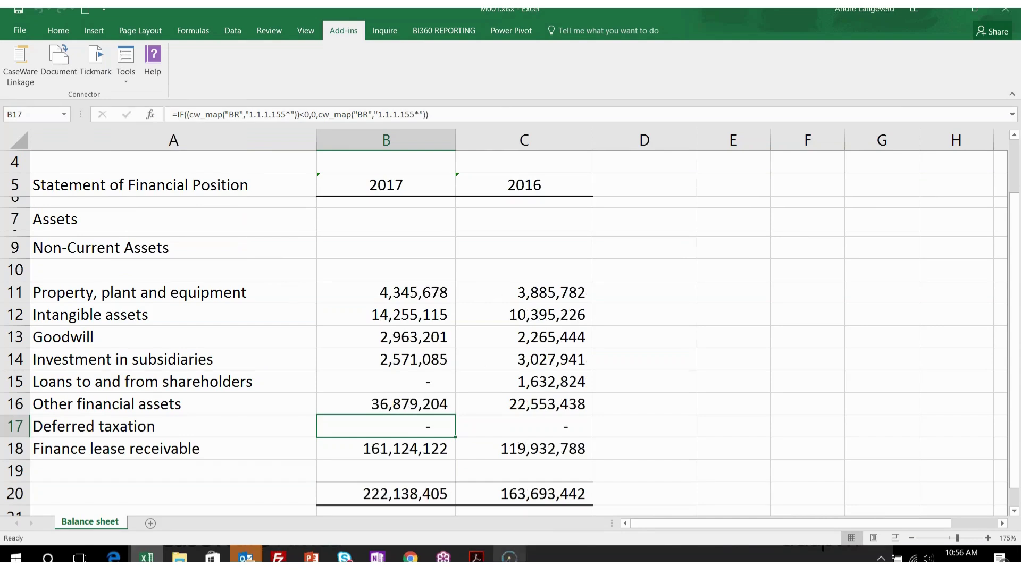
Step: Return the CaseWare reporting period to June and refresh the Excel balance sheet through the CaseWare recalculation
mouse_move(509, 557)
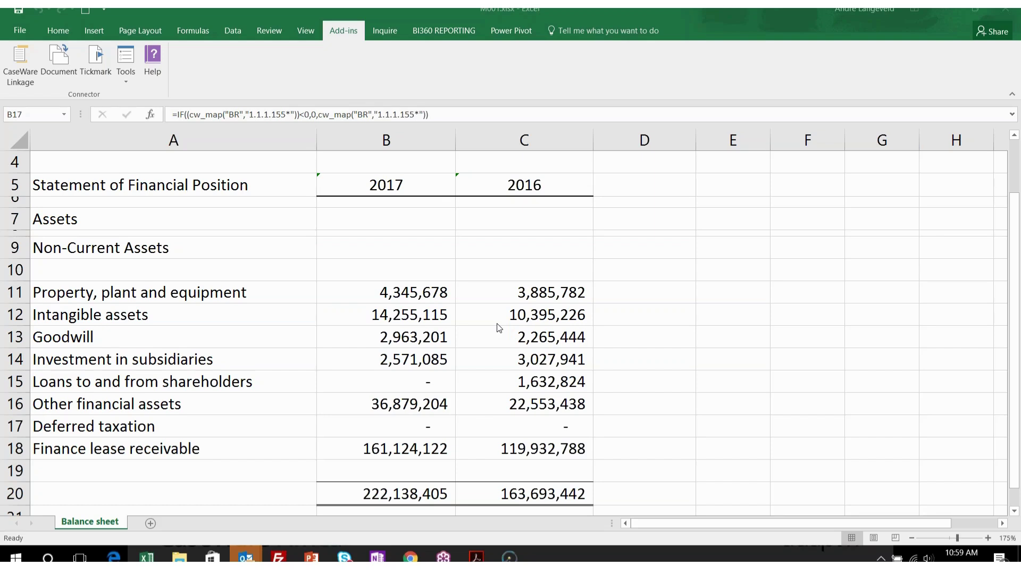
left_click(402, 295)
key("alt+Tab")
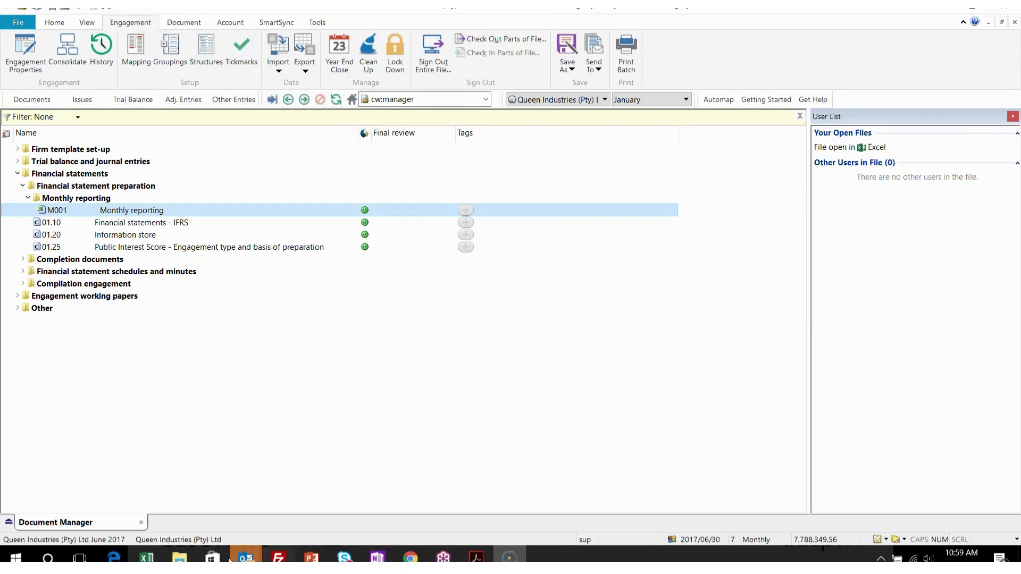
key("alt+Tab")
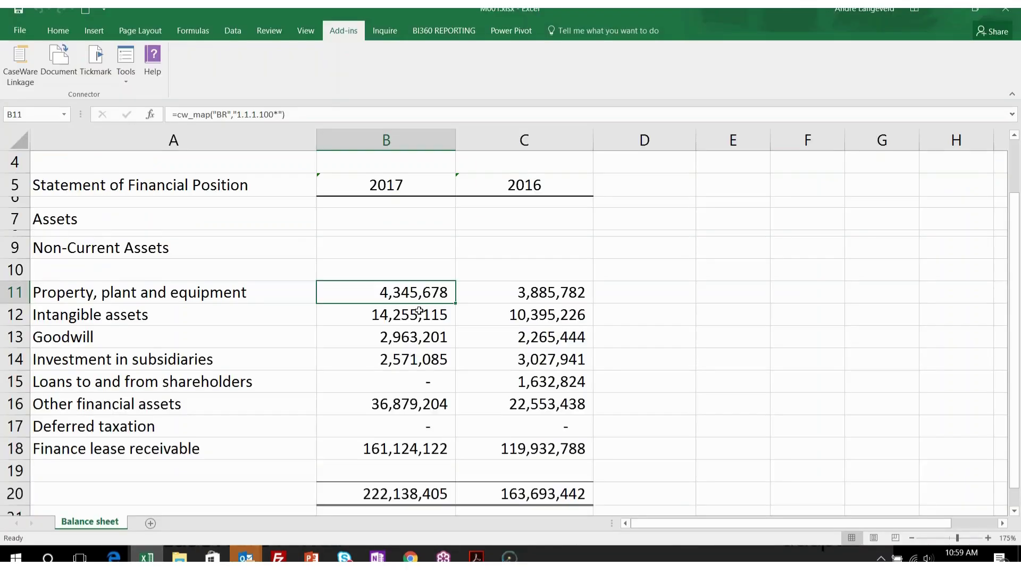
left_click(513, 553)
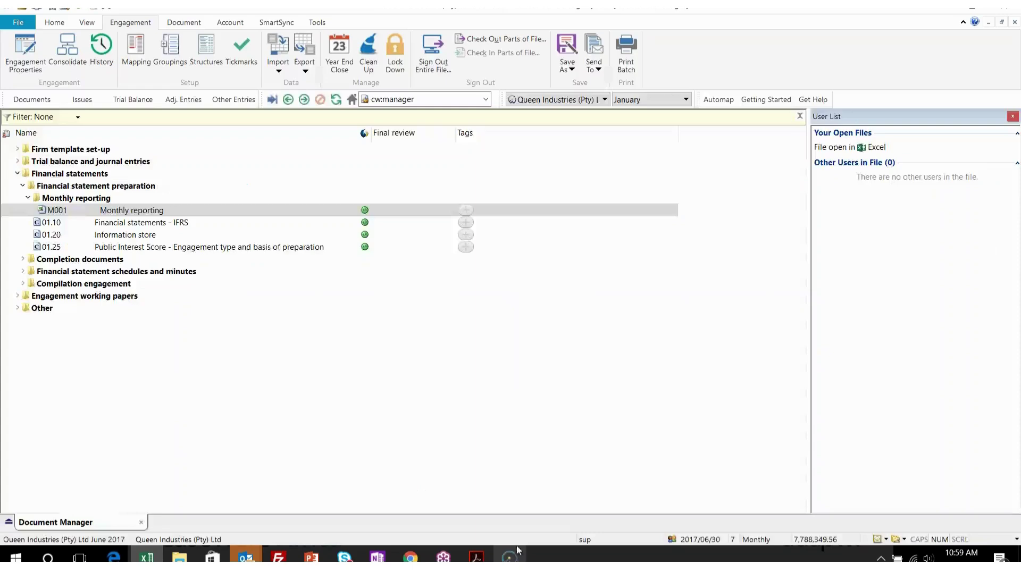
left_click(658, 99)
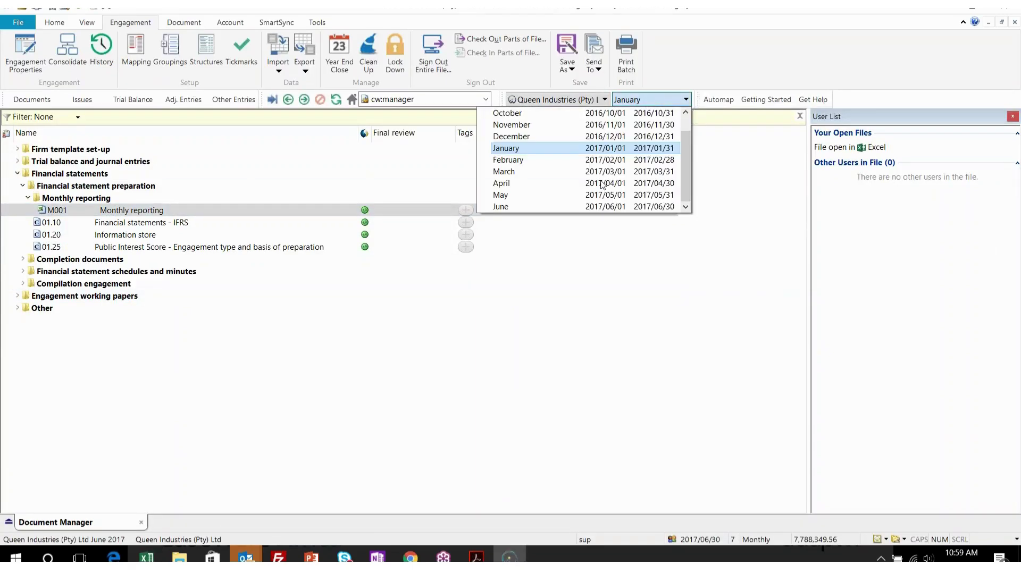
left_click(525, 207)
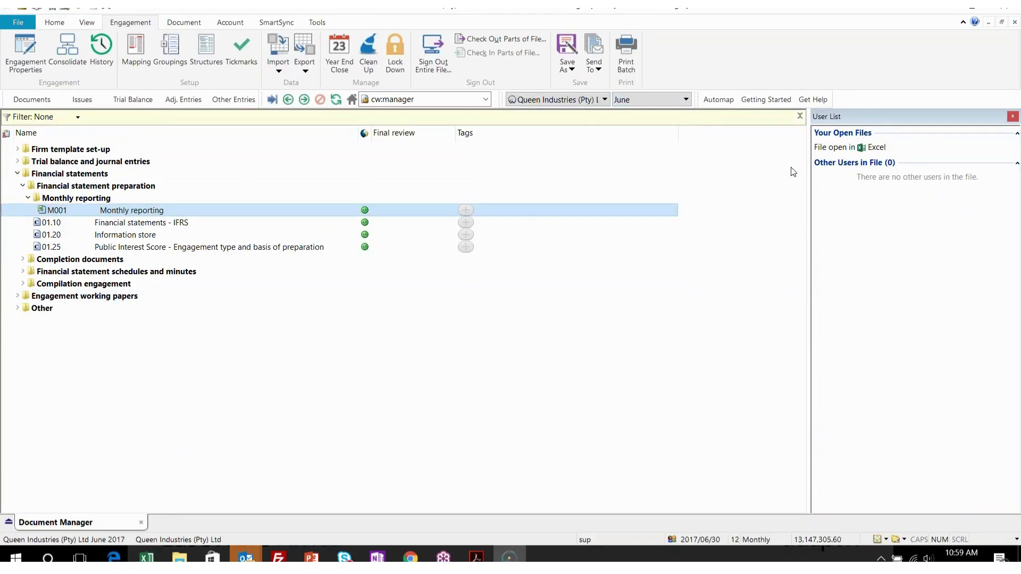
left_click(148, 557)
left_click(124, 65)
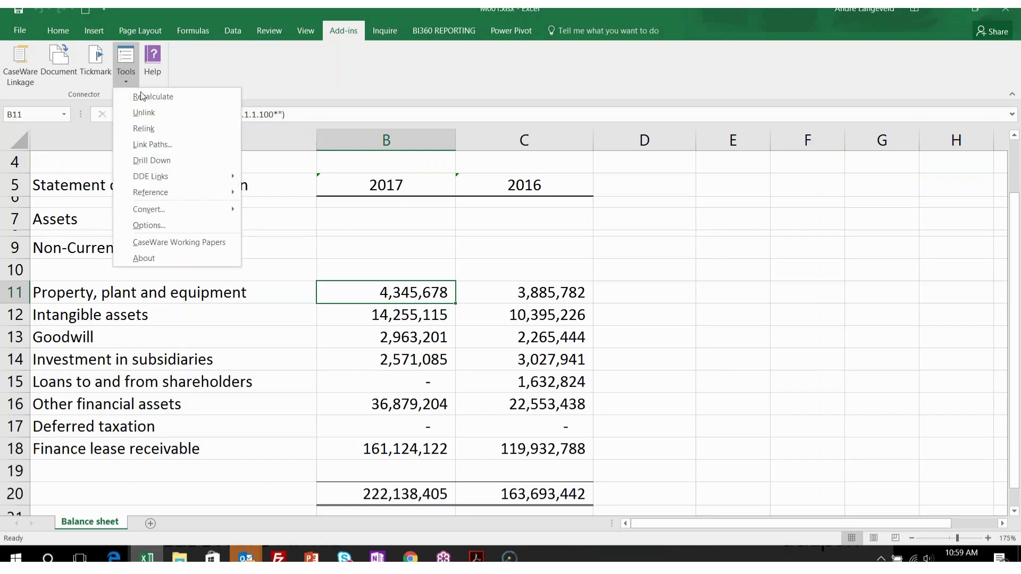
left_click(137, 96)
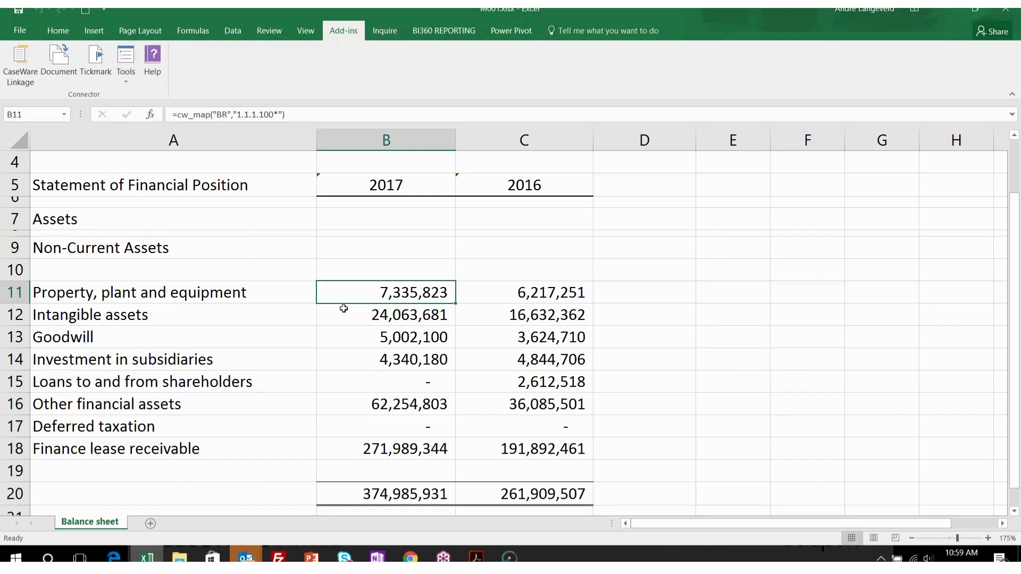
left_click(658, 341)
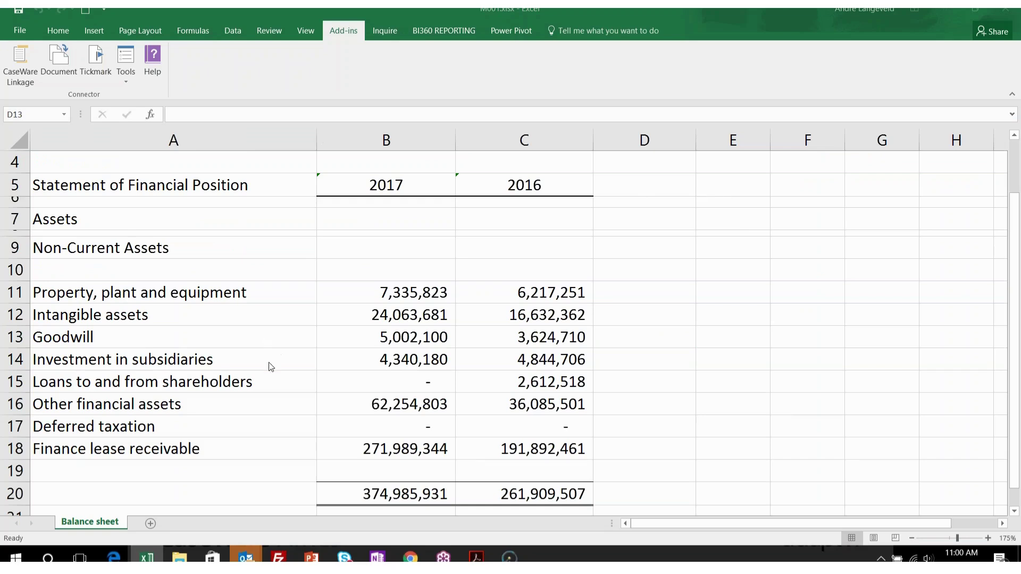
Step: Add a new worksheet after Balance sheet and name it "12 month income statment"
left_click(151, 524)
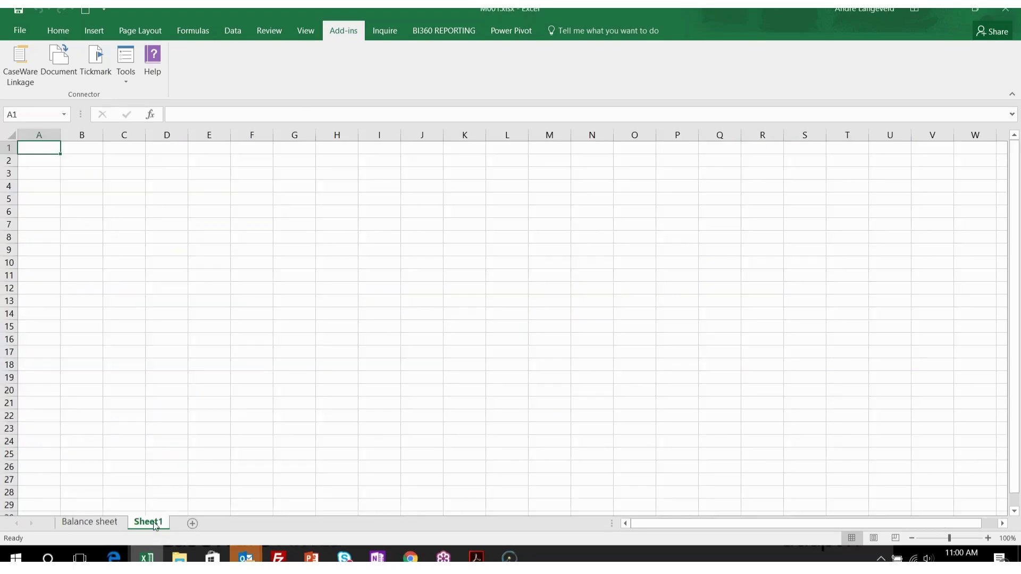
double_click(152, 523)
type("Mo")
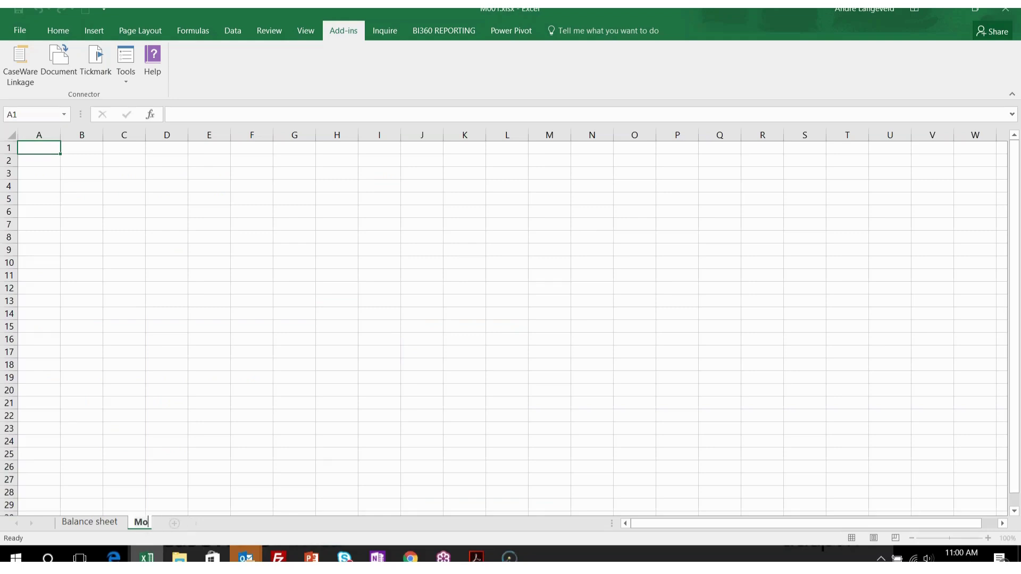
key("BackSpace")
key("BackSpace")
type("12 month inco")
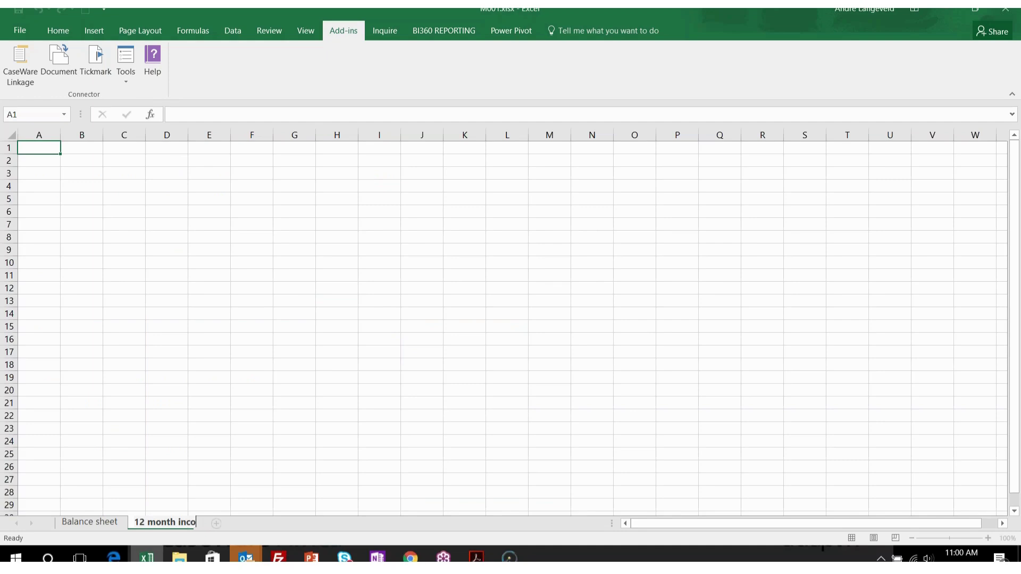
type("me statment")
key("Return")
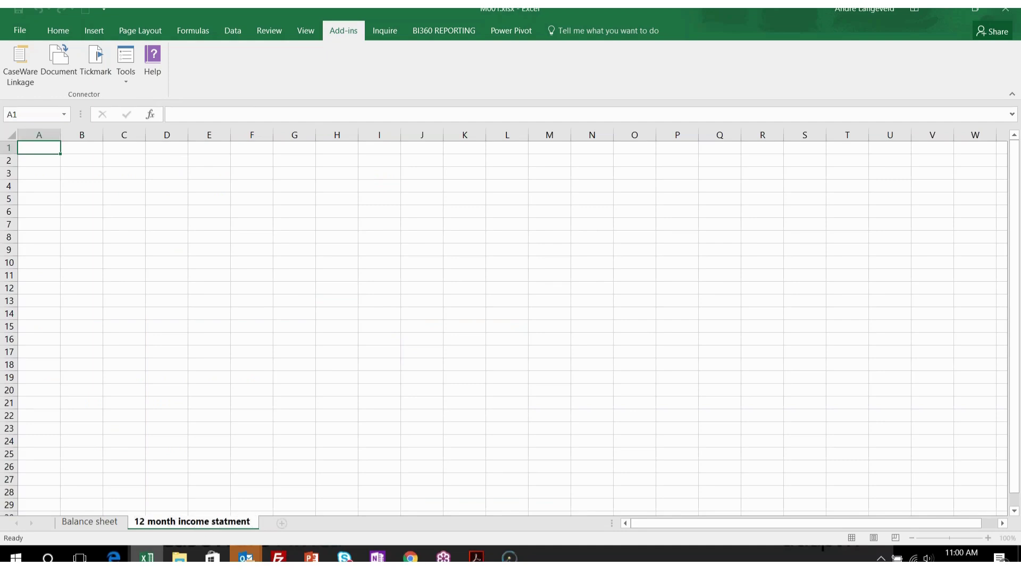
Step: Copy the entity name and year end block A1:B2 from Balance sheet to A1 of the 12 month sheet and autofit columns A and B
left_click(89, 522)
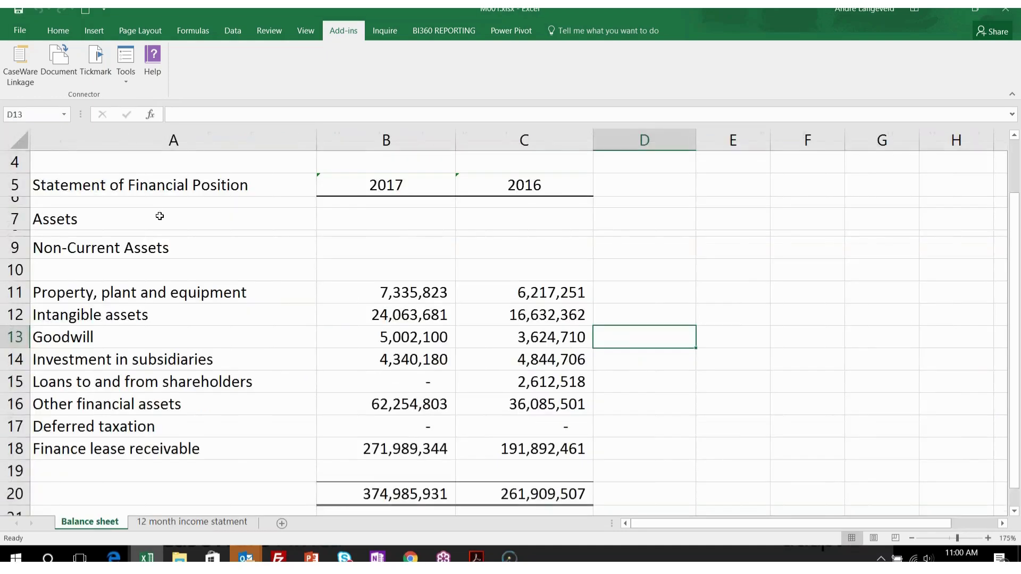
scroll(156, 269, "up", 3)
left_click_drag(115, 163, 371, 184)
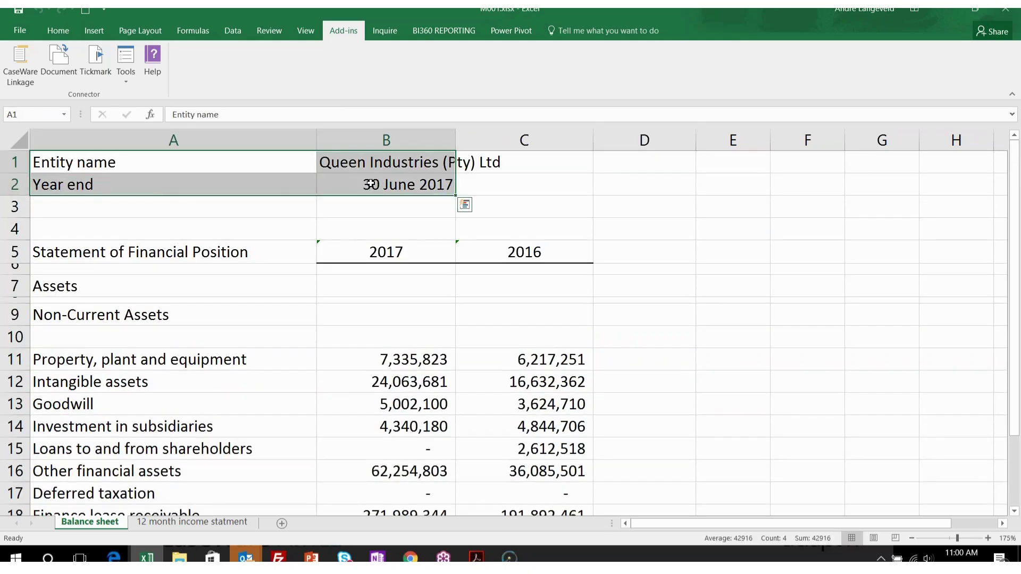
key("ctrl+c")
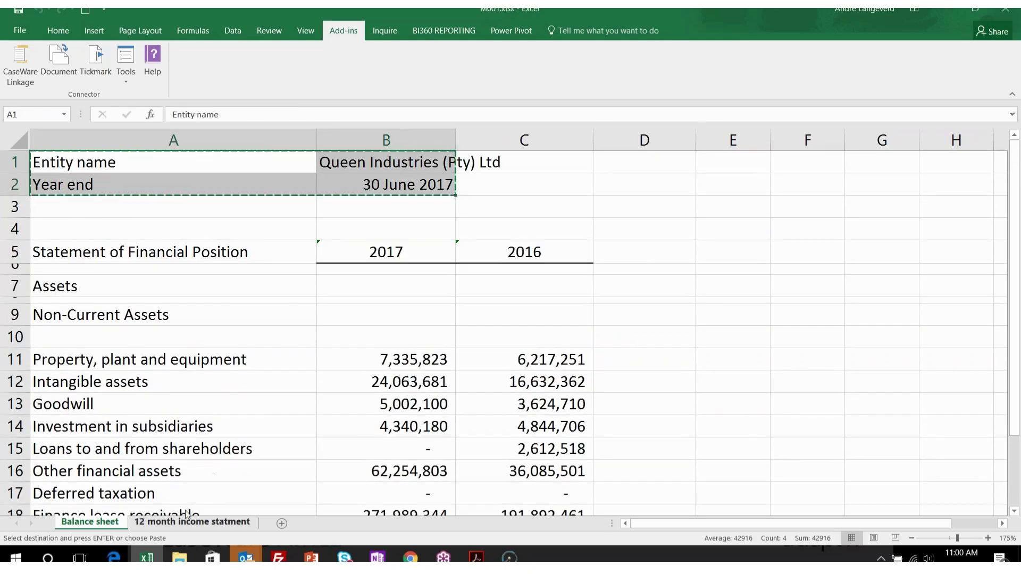
left_click(189, 521)
key("ctrl+v")
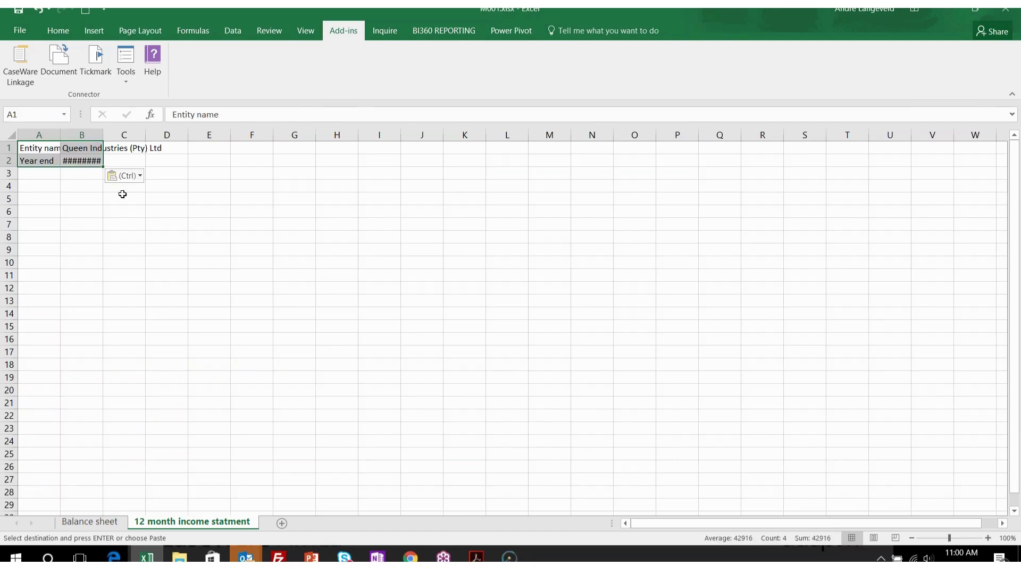
left_click_drag(40, 135, 86, 133)
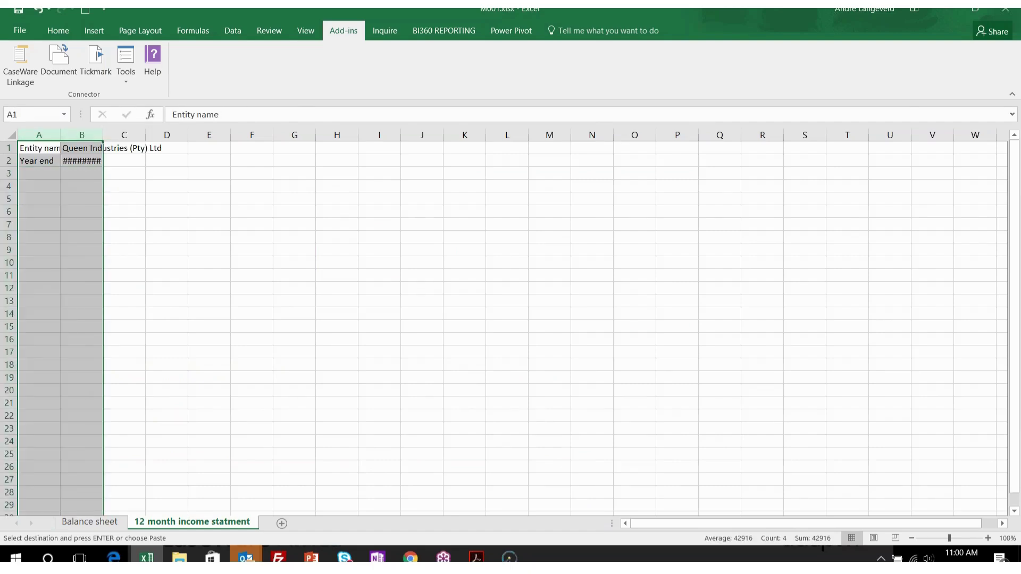
double_click(94, 134)
left_click(132, 242)
Step: Enter the heading "Income statement" in cell A5 of the 12 month income statement sheet
left_click(44, 246)
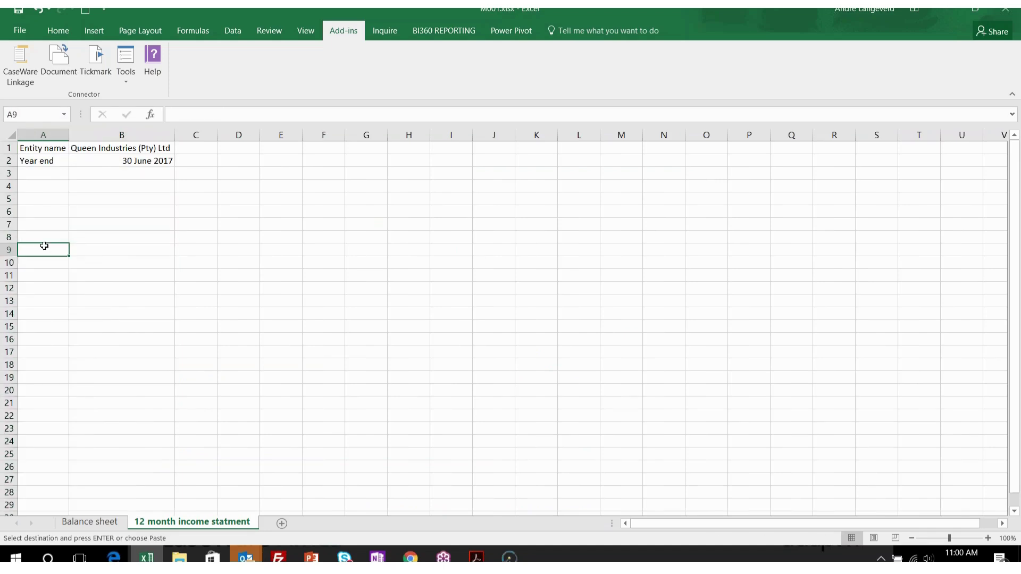
key("Up")
key("Up")
key("Up")
key("Up")
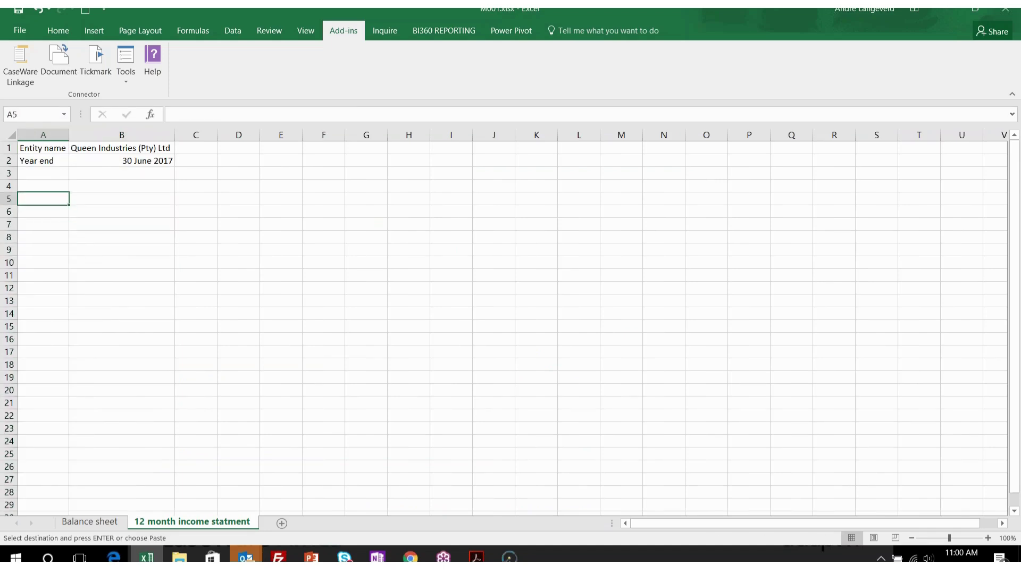
type("Income st")
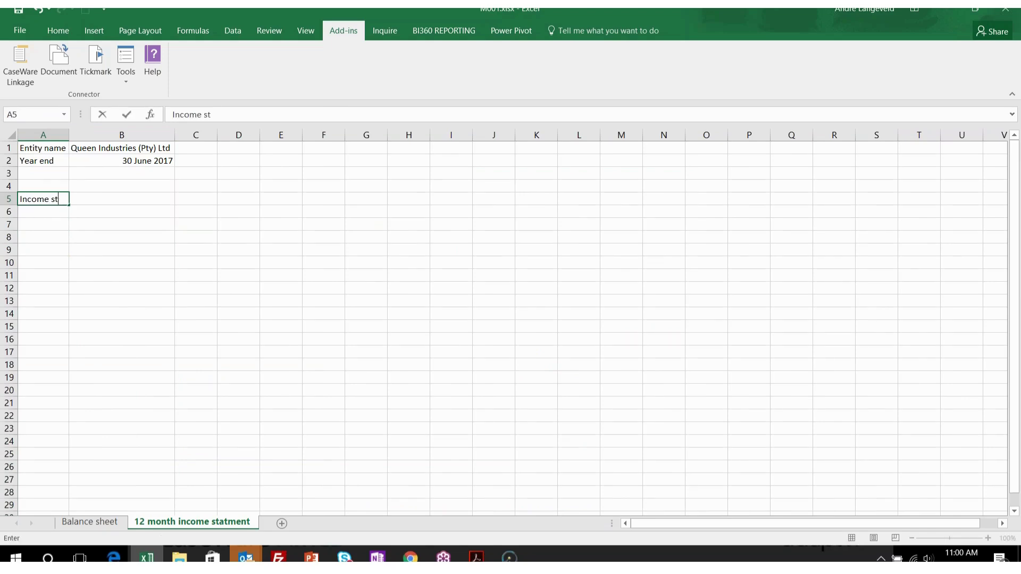
type("atement")
key("Return")
key("Return")
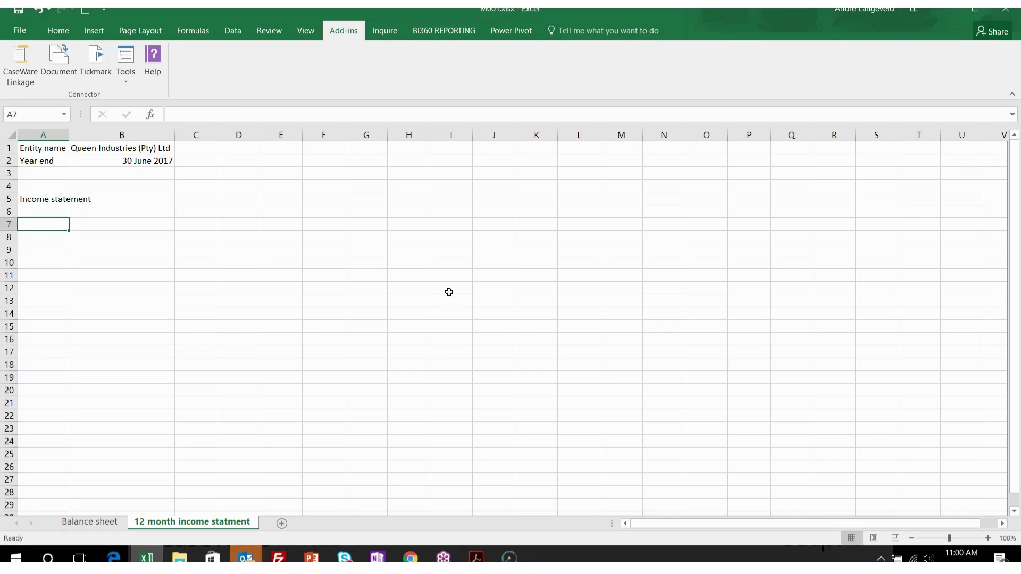
Step: Enter the row labels "Revenue" in A7 and "Cost of Sales" in A8 of the 12 month income statement sheet
scroll(264, 330, "up", 4, "ctrl")
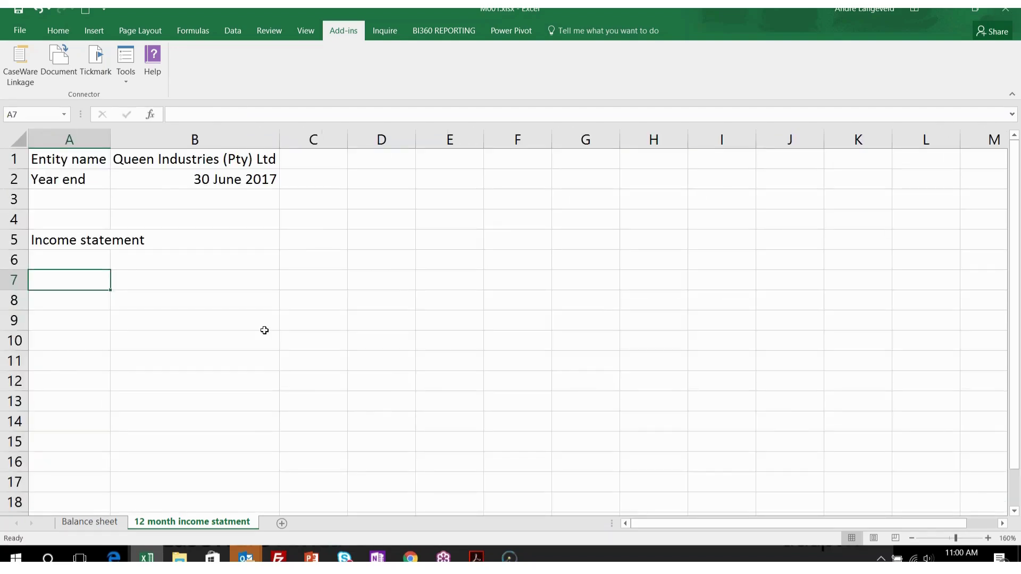
type("Incom")
key("BackSpace")
key("BackSpace")
key("BackSpace")
key("BackSpace")
key("BackSpace")
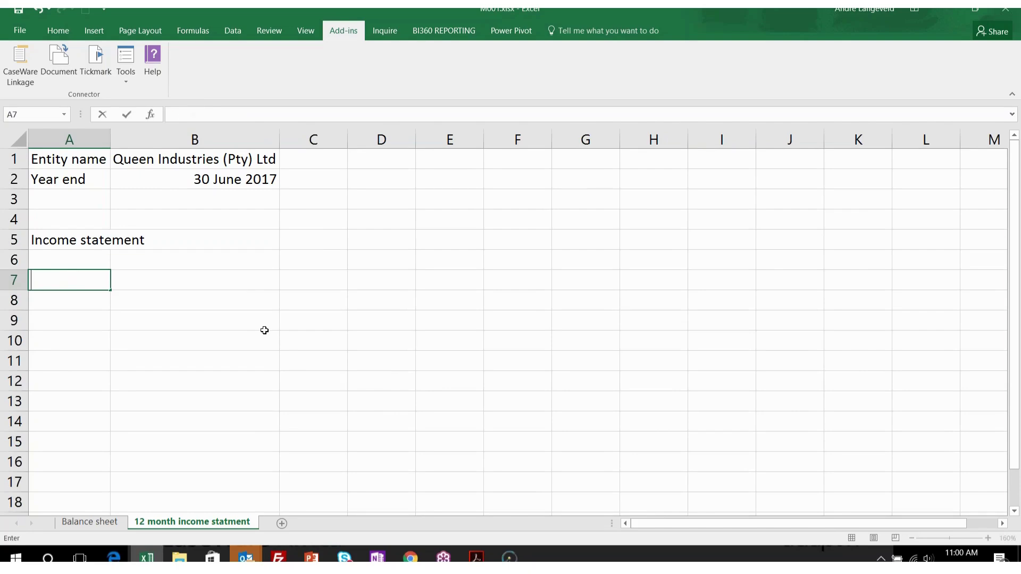
type("Revenue")
key("Return")
type("Co")
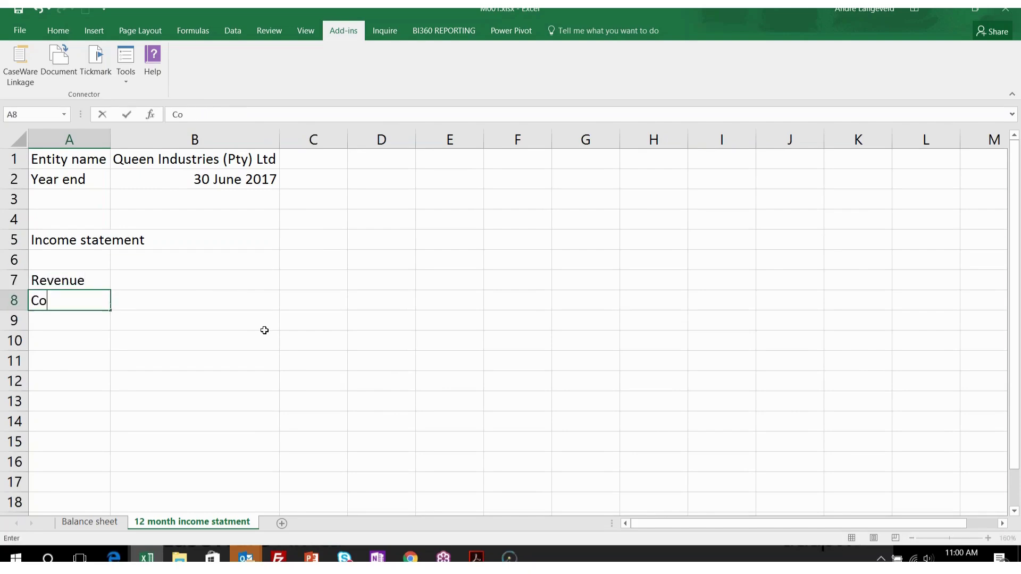
type("st of Sales")
key("Return")
key("Return")
key("Up")
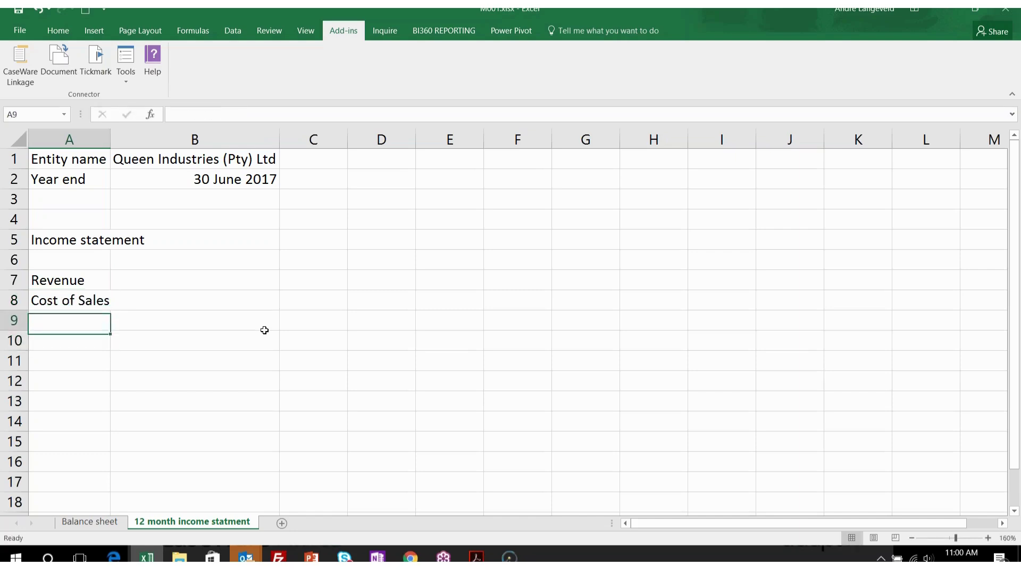
Step: Enter the row label "Gross profit" in A9 and "Other income" in A11, leaving row 10 blank
type("Gr")
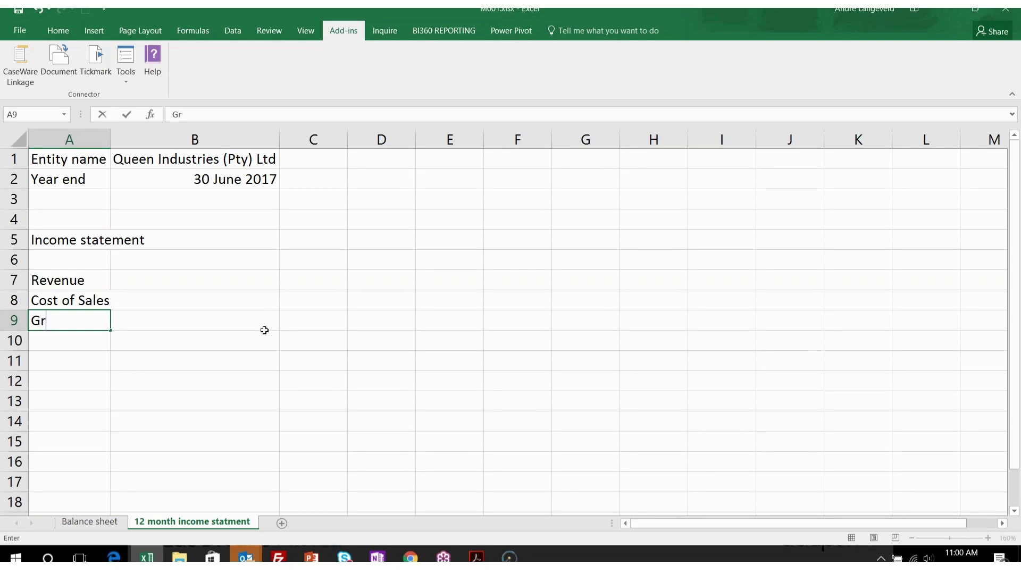
type("oss profit")
key("Return")
key("Return")
type("Other in")
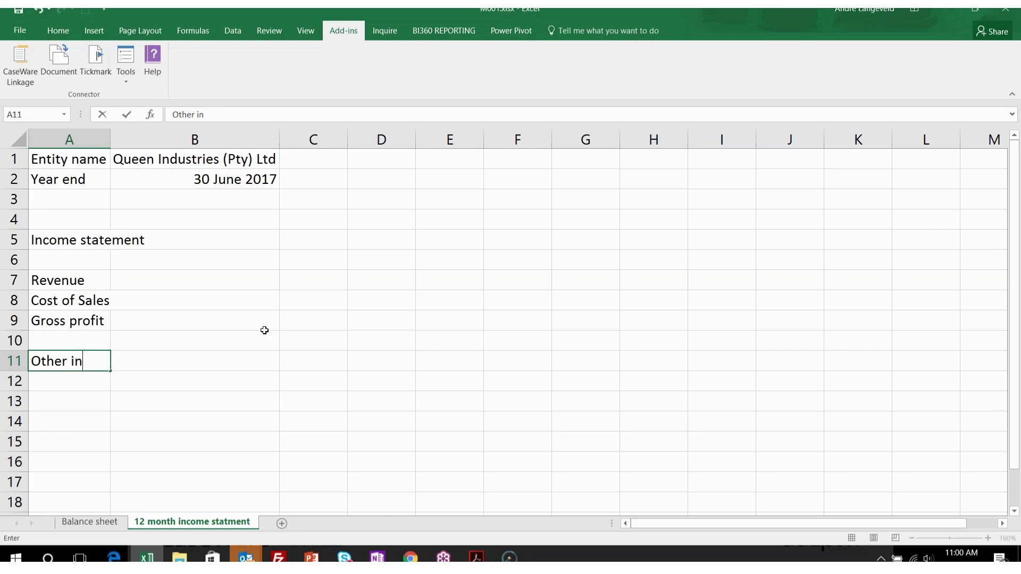
type("come")
key("Return")
key("Return")
Step: Enter the row label "Expenses" in A13, leaving row 12 blank
type("Exp")
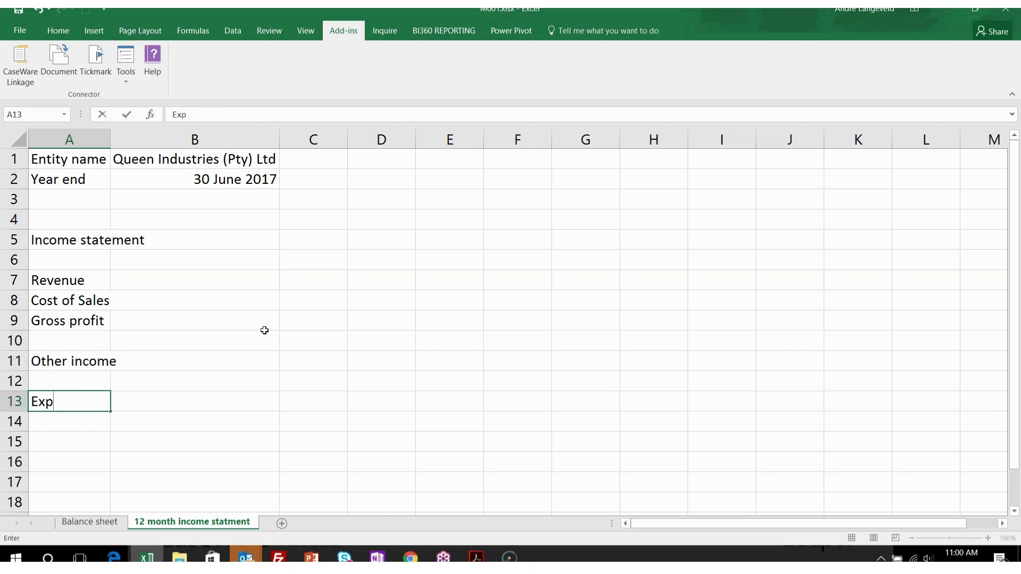
type("esnes")
key("BackSpace")
key("BackSpace")
key("BackSpace")
key("BackSpace")
type("nses")
key("Return")
key("Return")
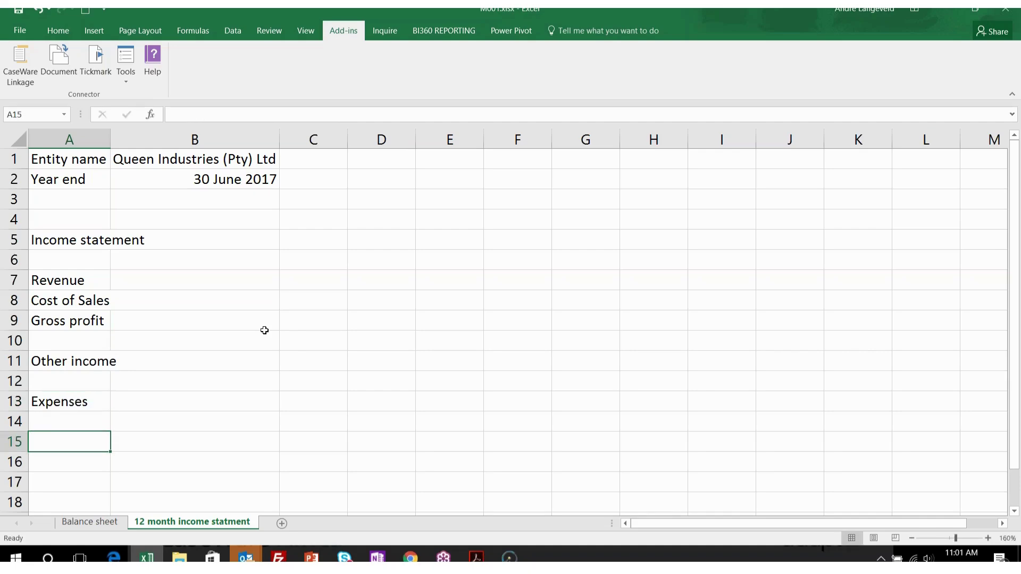
Step: Enter the row label "Profit for the month" in A15 and widen column A to fit it
type("Profit f")
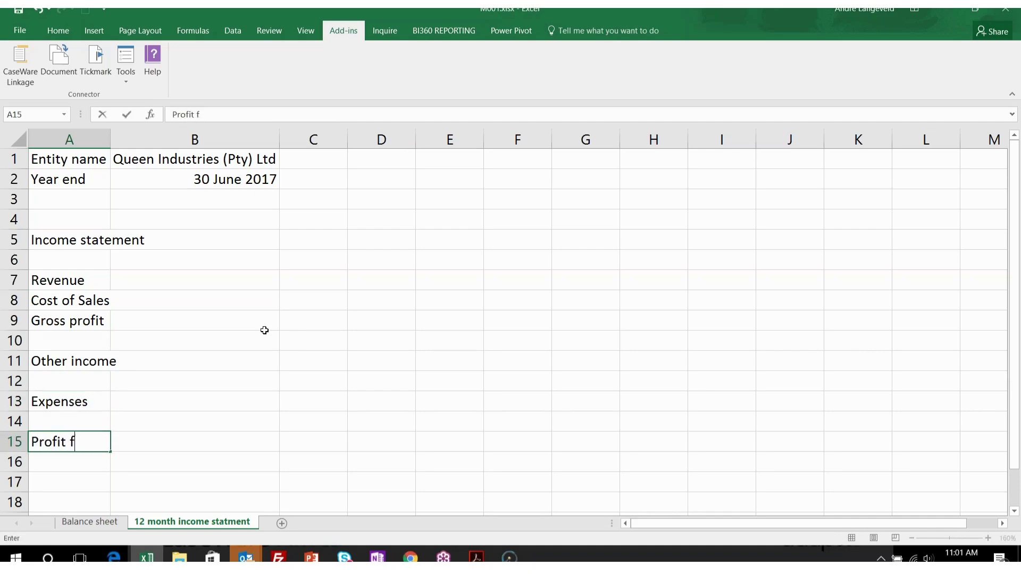
type("or the month")
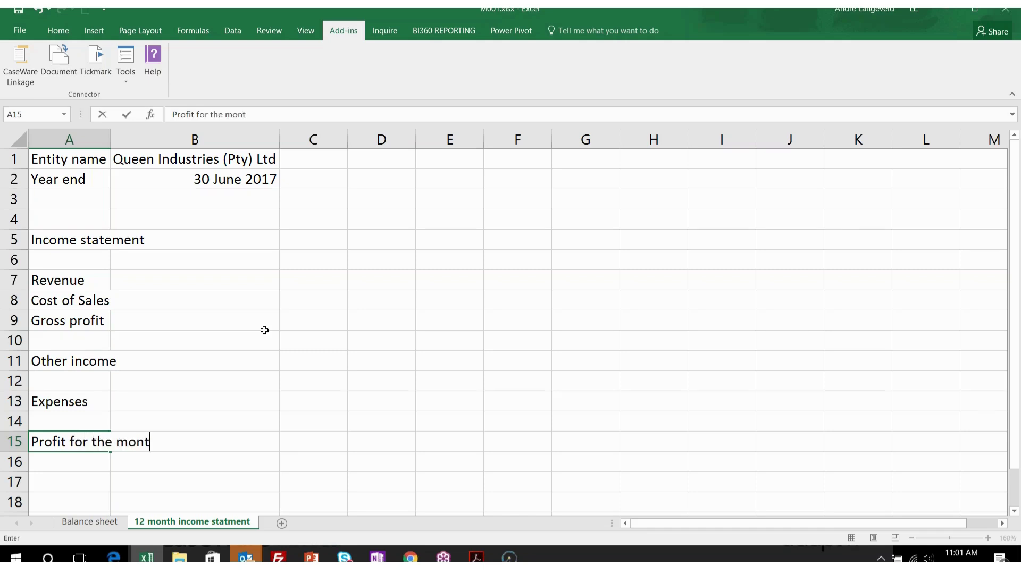
key("Return")
left_click_drag(110, 137, 172, 137)
Step: Enter the month headings "Jul", "Aug" and "Sept" in cells C5:E5, checking the entity's year end in CaseWare for the starting month
left_click(381, 240)
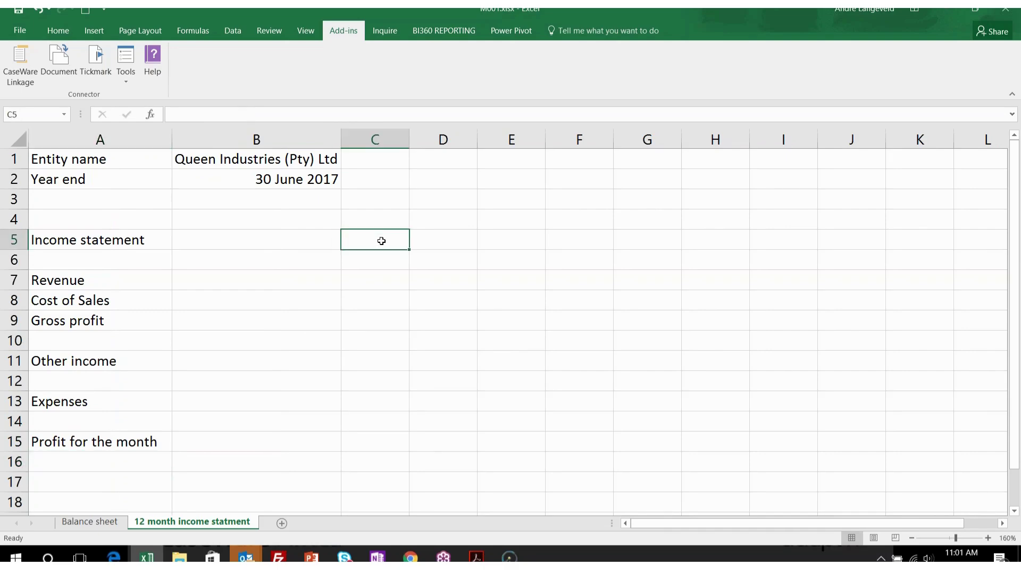
left_click(510, 558)
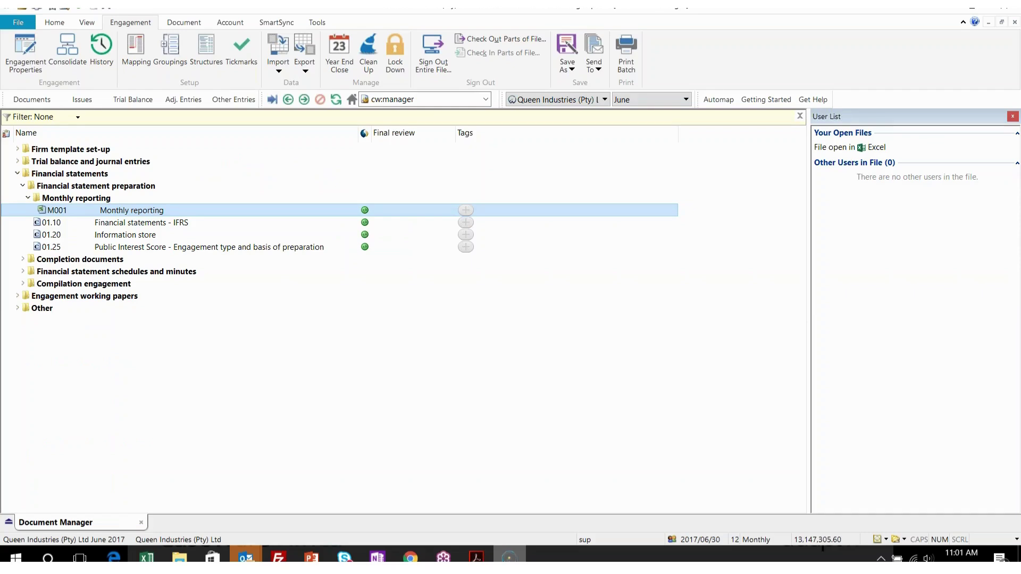
key("alt+Tab")
type("Jul")
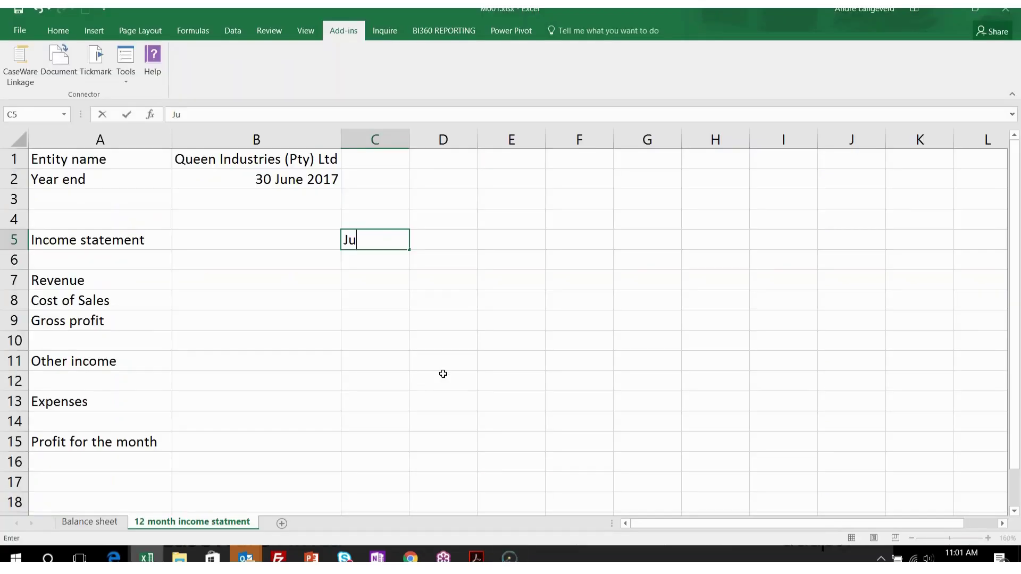
key("Tab")
type("Aug")
key("Tab")
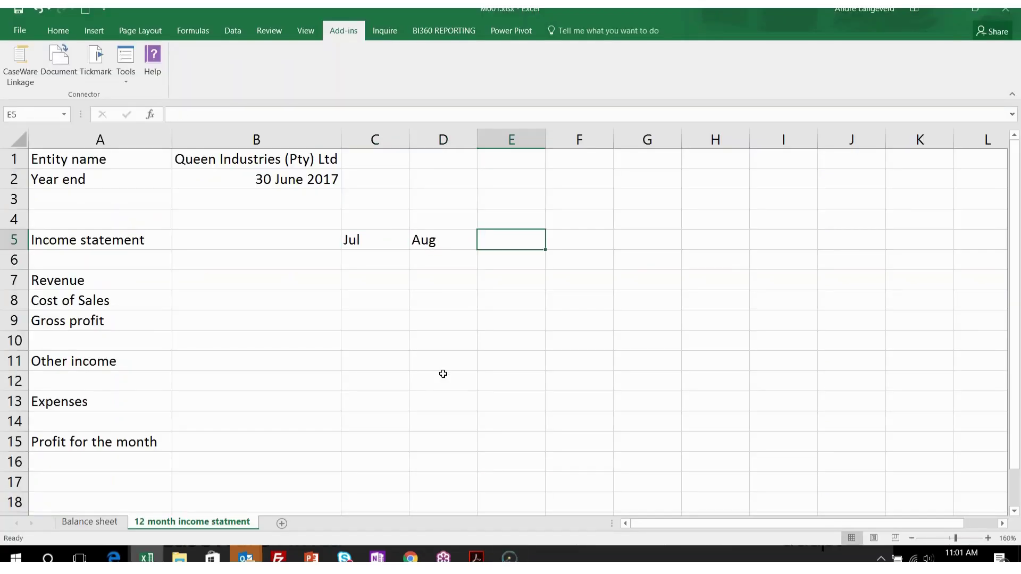
type("Sept")
key("Return")
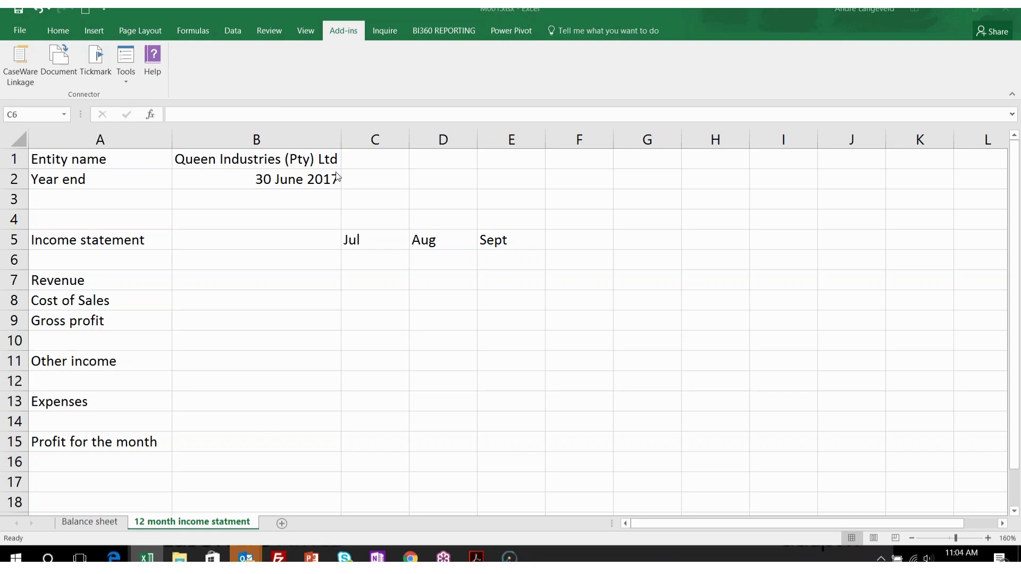
left_click(384, 278)
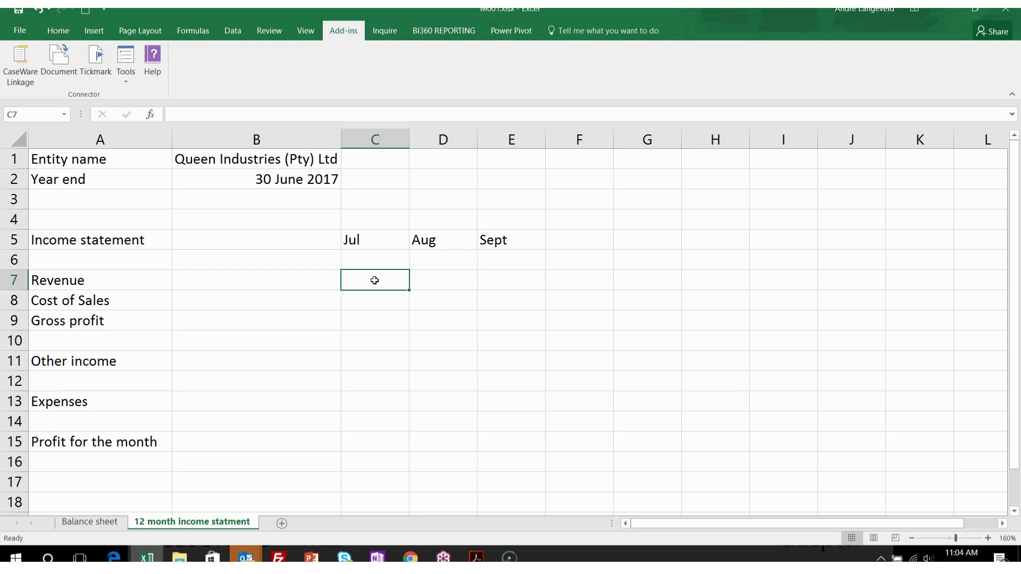
left_click_drag(365, 234, 375, 426)
left_click_drag(435, 249, 443, 381)
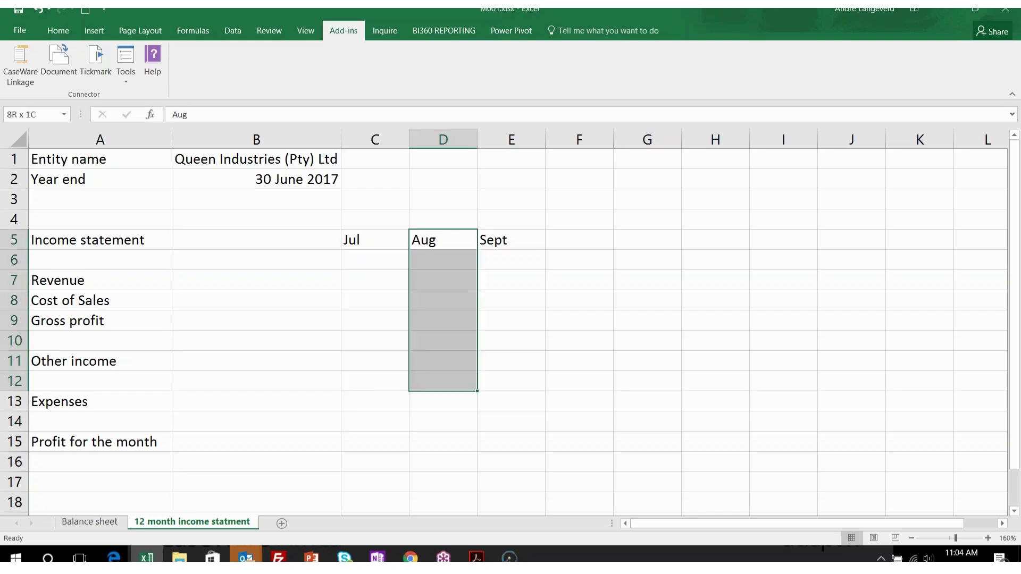
left_click_drag(510, 245, 506, 378)
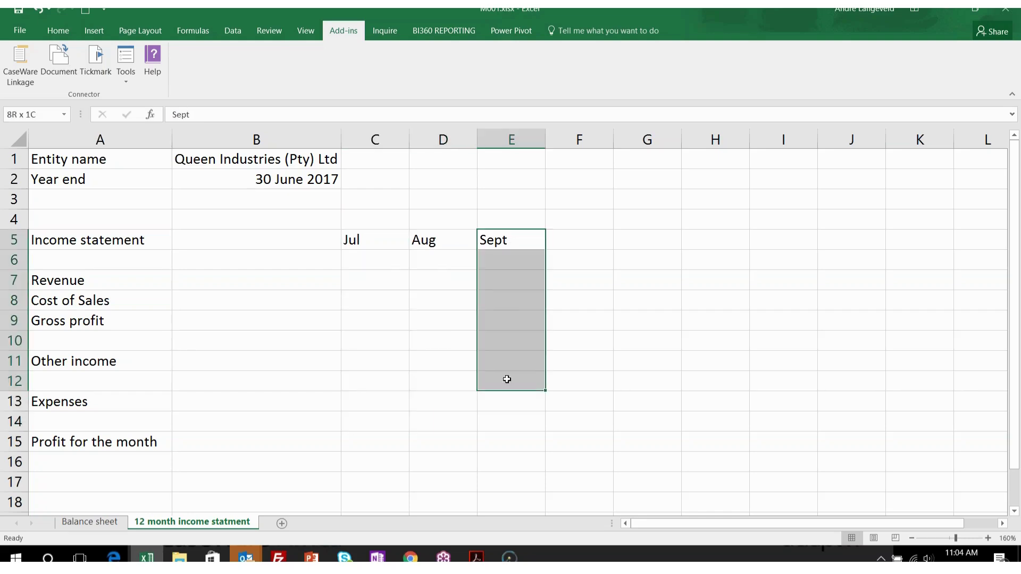
Step: Start a CaseWare linkage for the July Revenue cell C7, listing Mappings with the period set to July 2016/07/01 - 2016/07/31
left_click(376, 278)
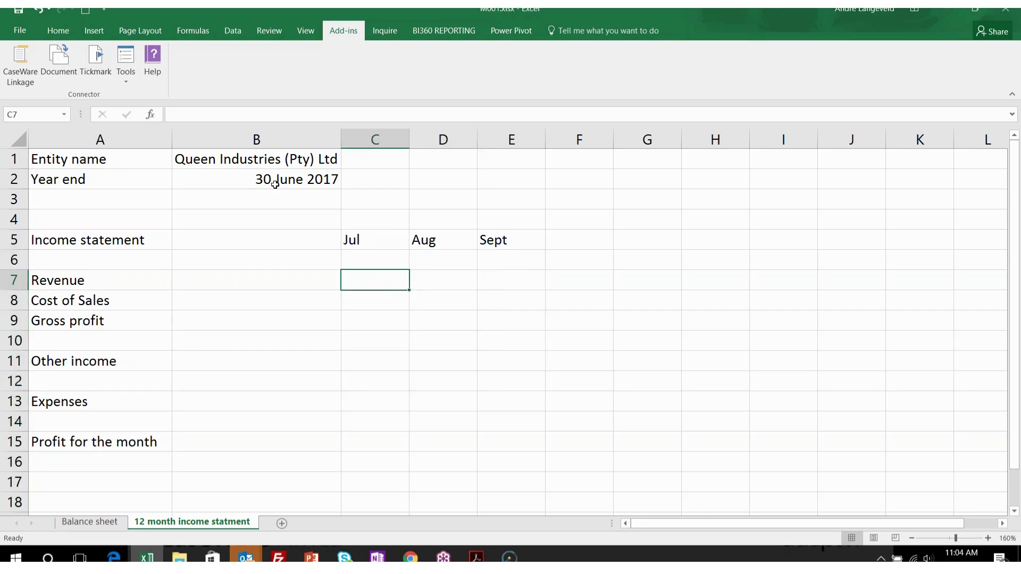
left_click(21, 56)
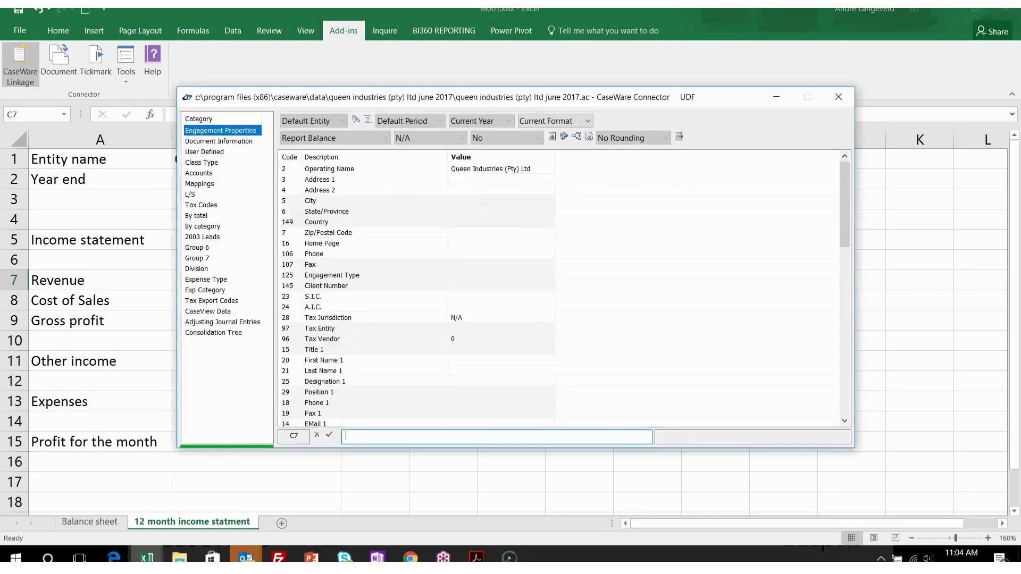
left_click(195, 184)
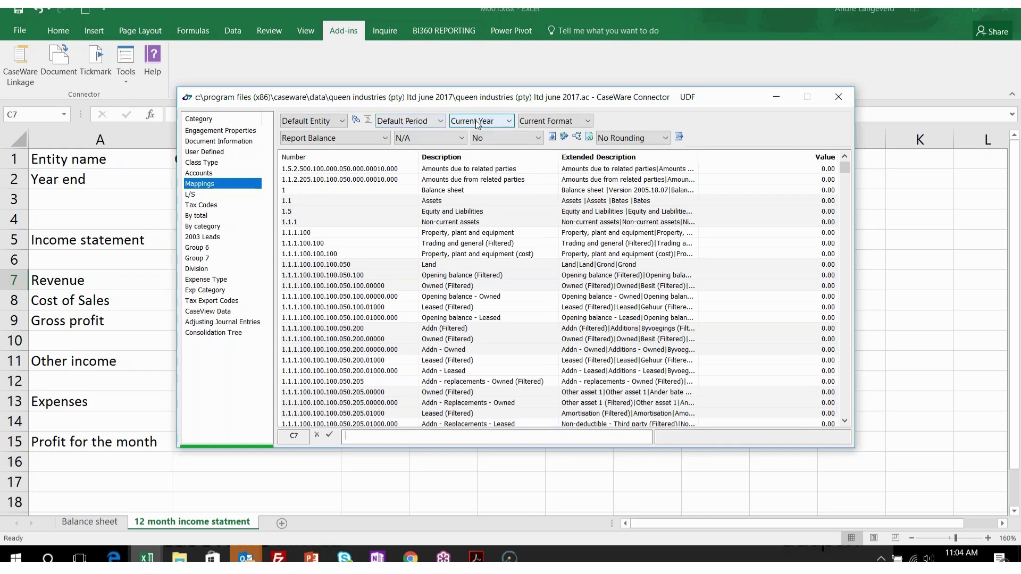
left_click(441, 121)
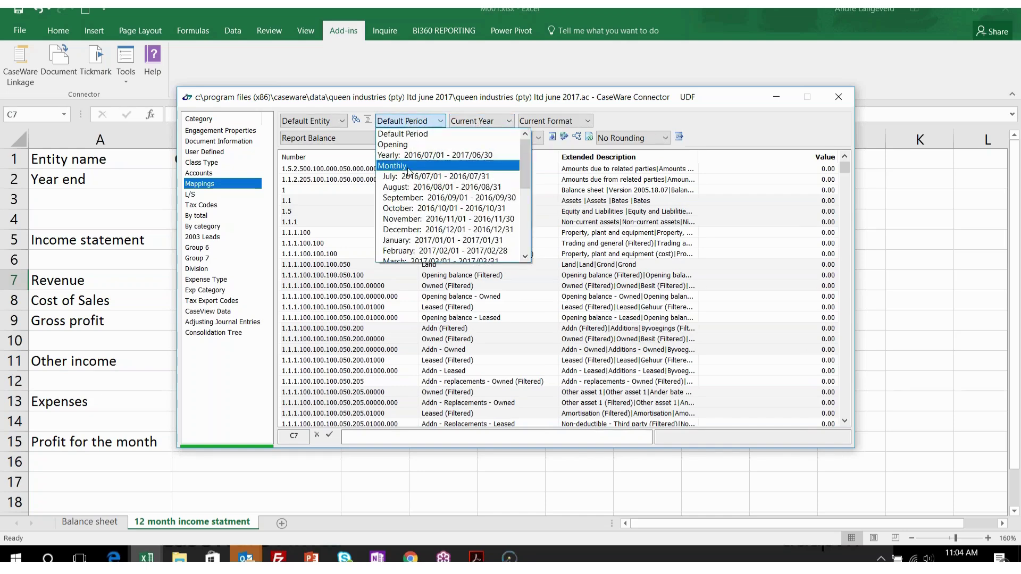
left_click(408, 180)
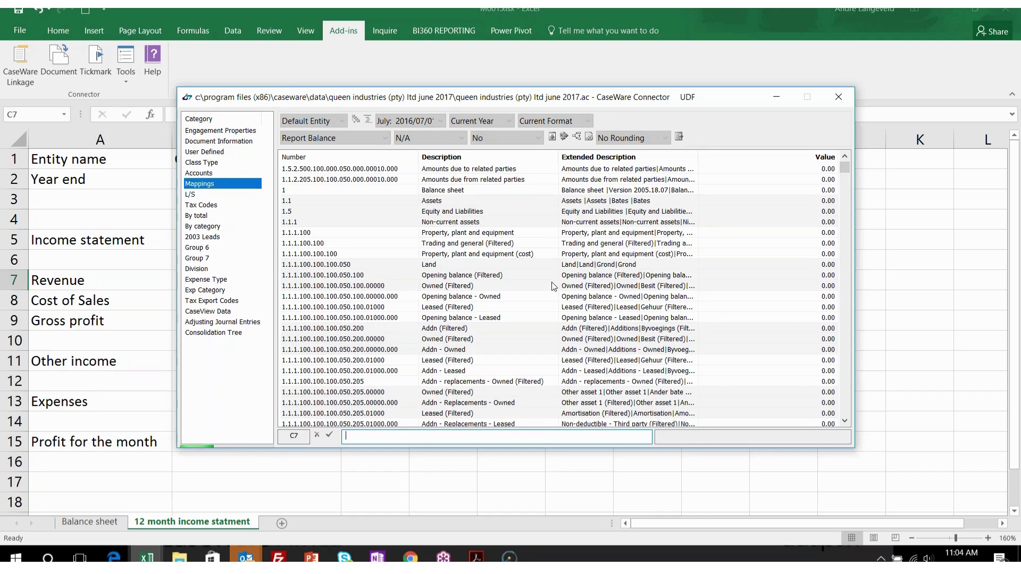
Step: Select the July value of the leased "Disp through business divestiture" mapping 1.1.1.100.100.100.150.320.01000.000 as the linkage formula
mouse_move(776, 291)
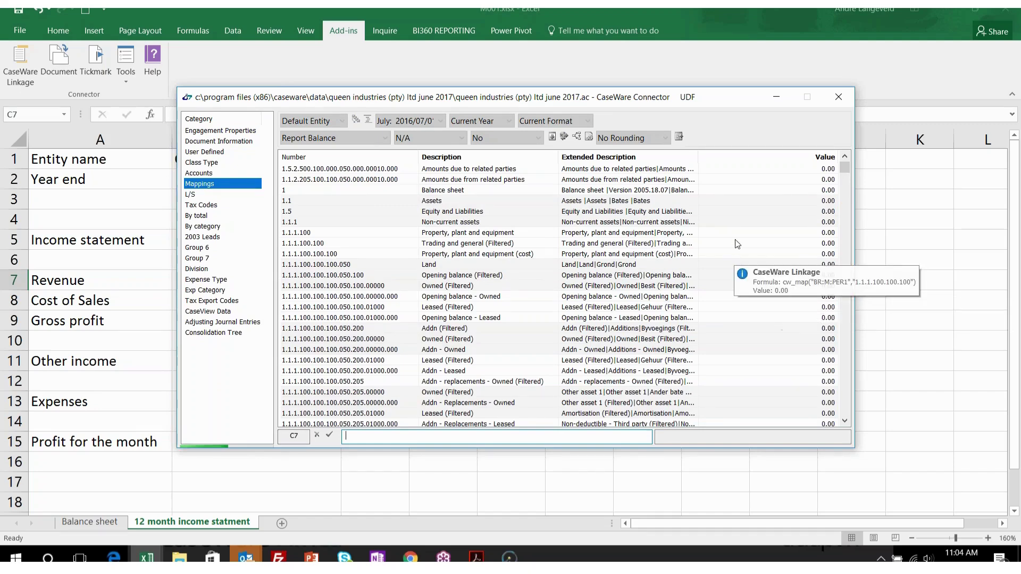
mouse_move(774, 234)
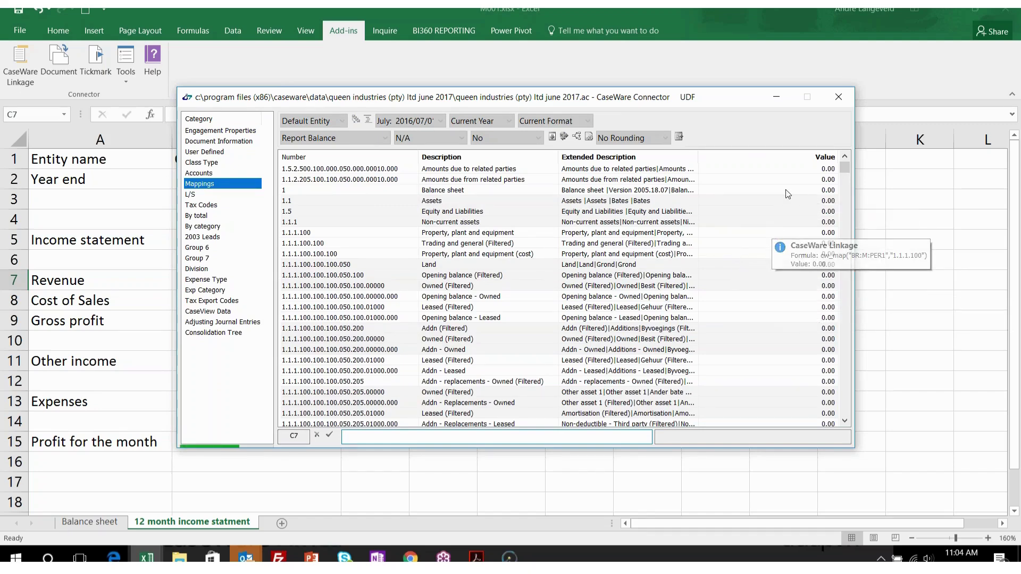
mouse_move(788, 216)
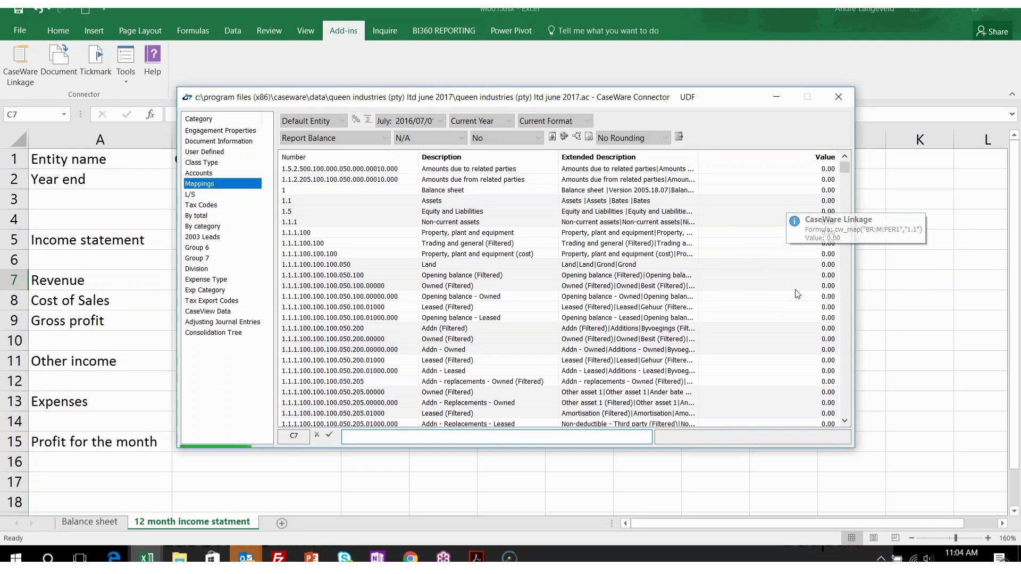
mouse_move(801, 257)
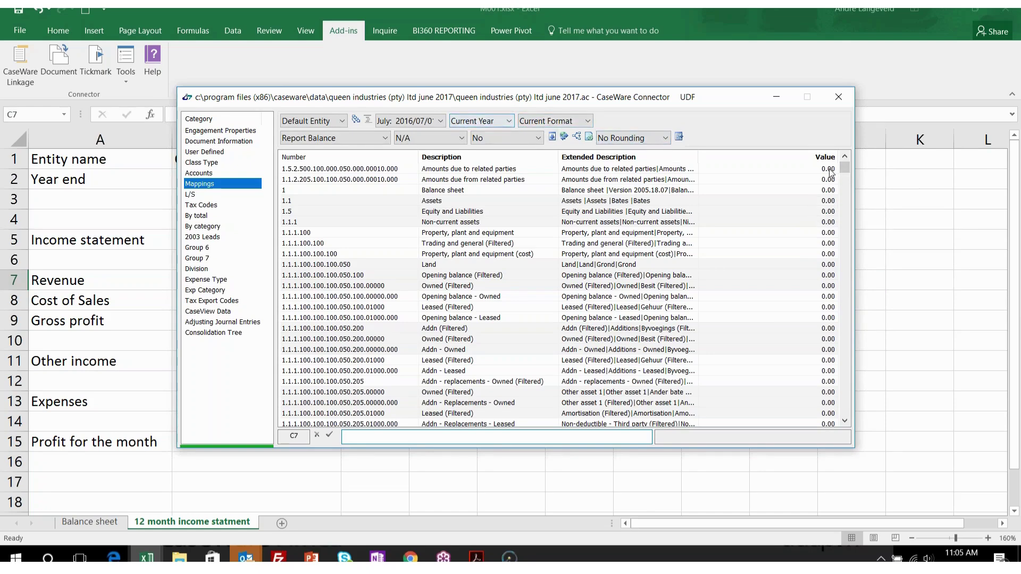
left_click_drag(845, 168, 839, 369)
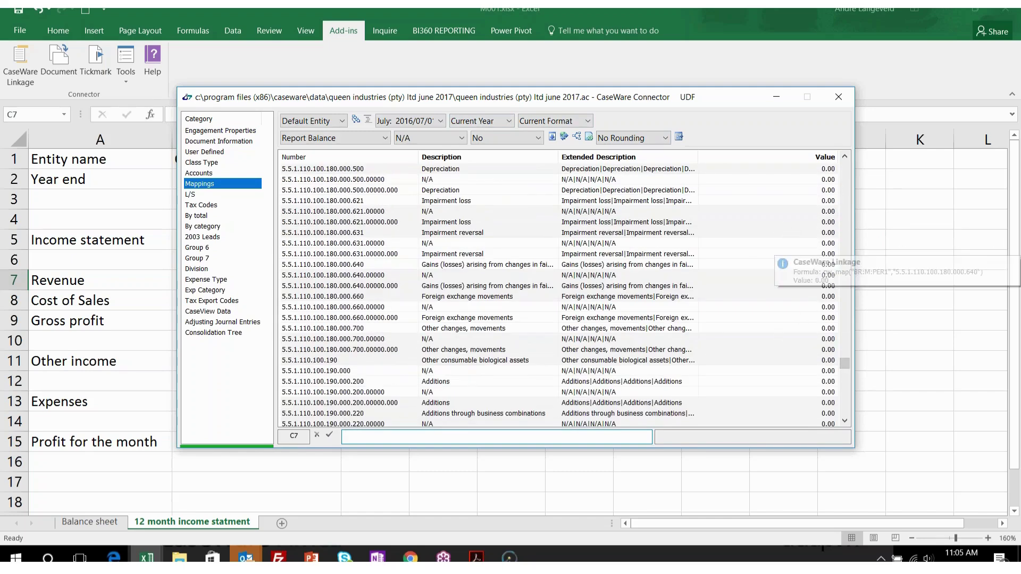
left_click_drag(845, 369, 844, 177)
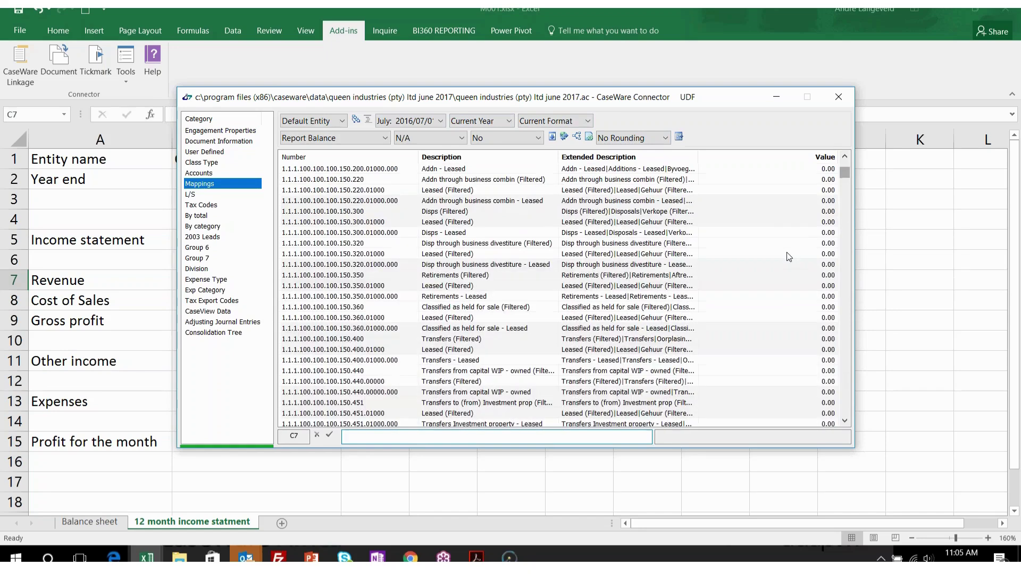
left_click(793, 265)
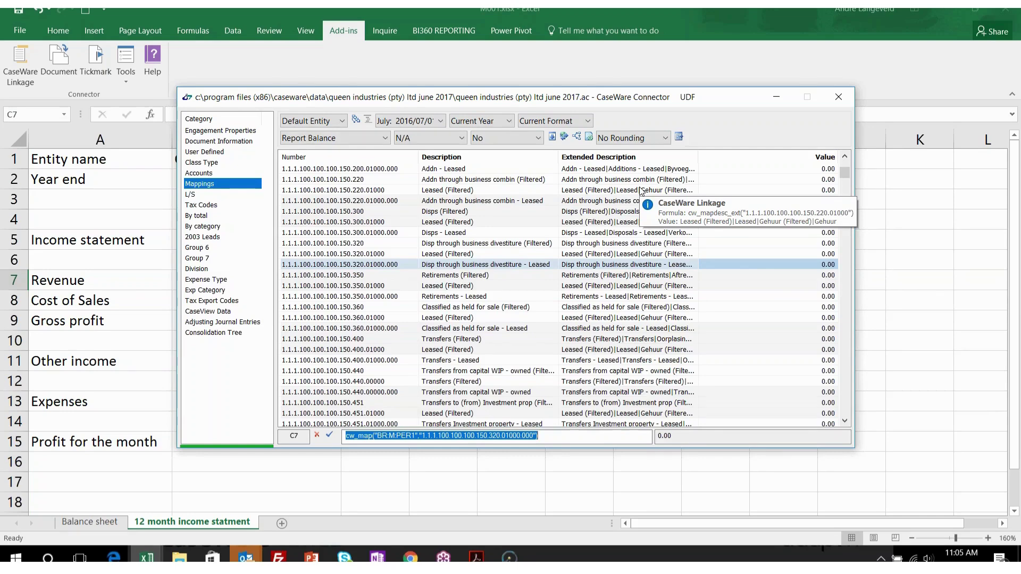
Step: Switch the July mapping linkage for C7 to discrete period balances so the formula uses BR:M:PER1:DISC
left_click_drag(706, 100, 1020, 46)
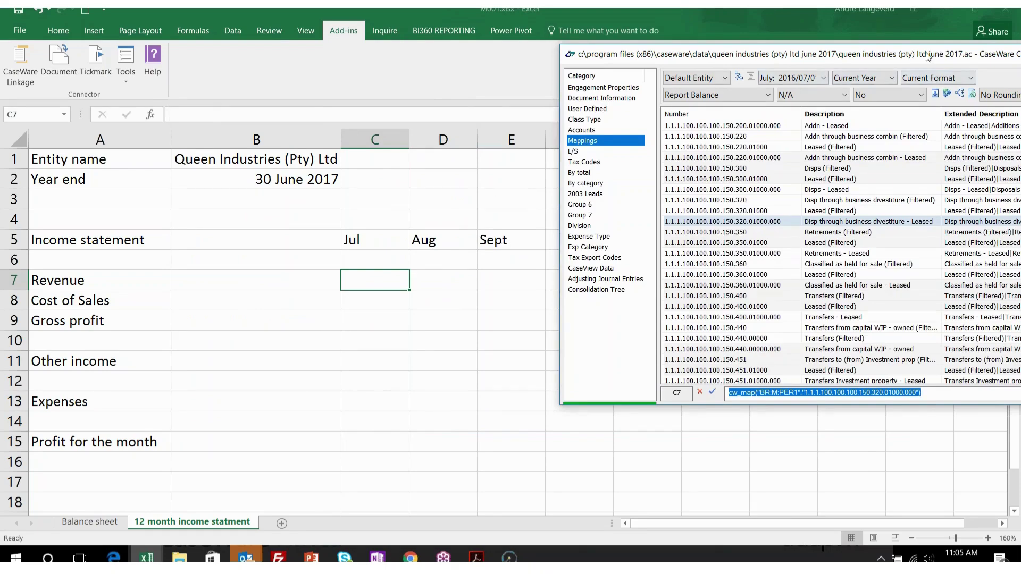
left_click_drag(928, 55, 491, 68)
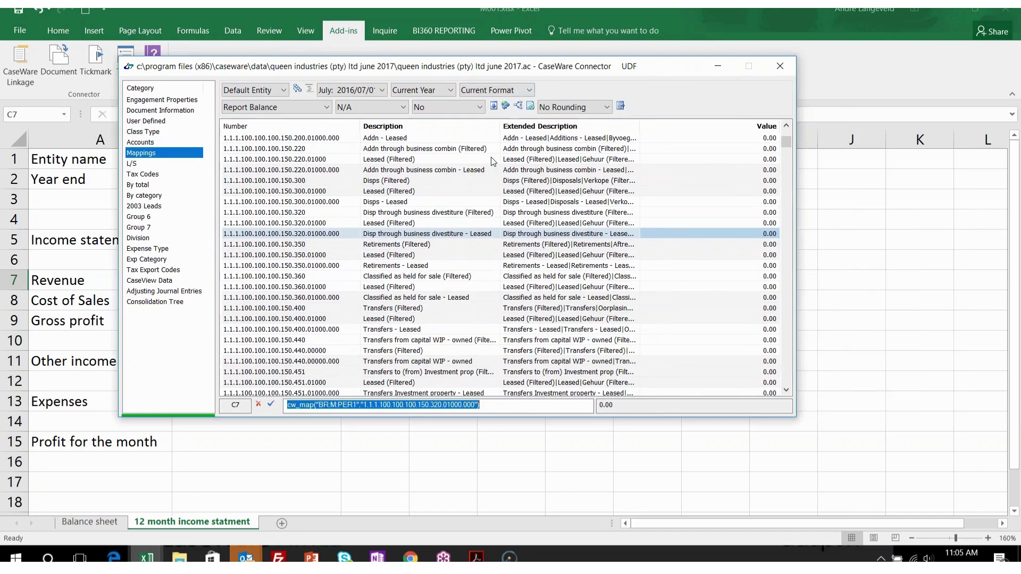
mouse_move(486, 162)
mouse_move(506, 228)
mouse_move(580, 318)
left_click(494, 109)
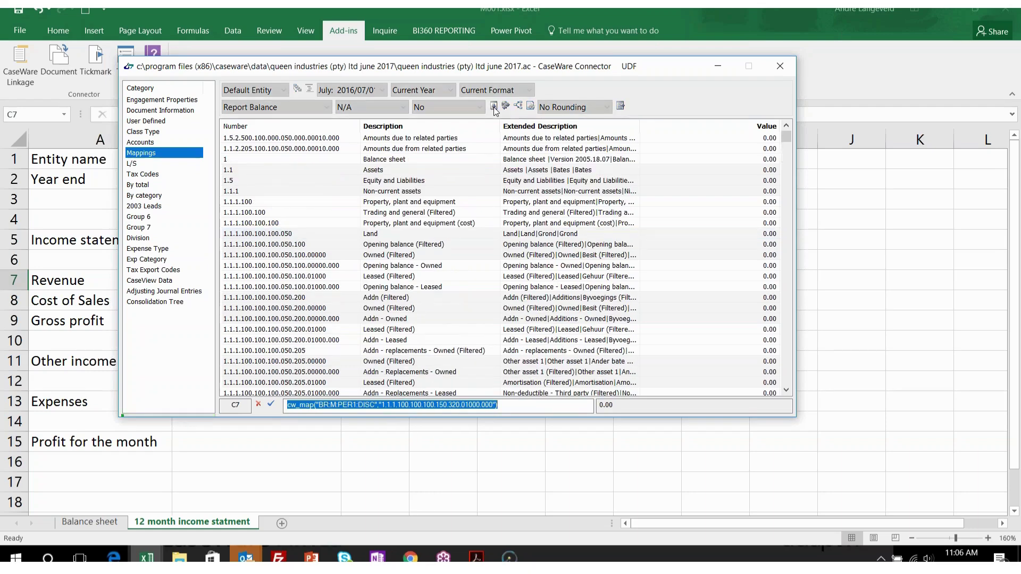